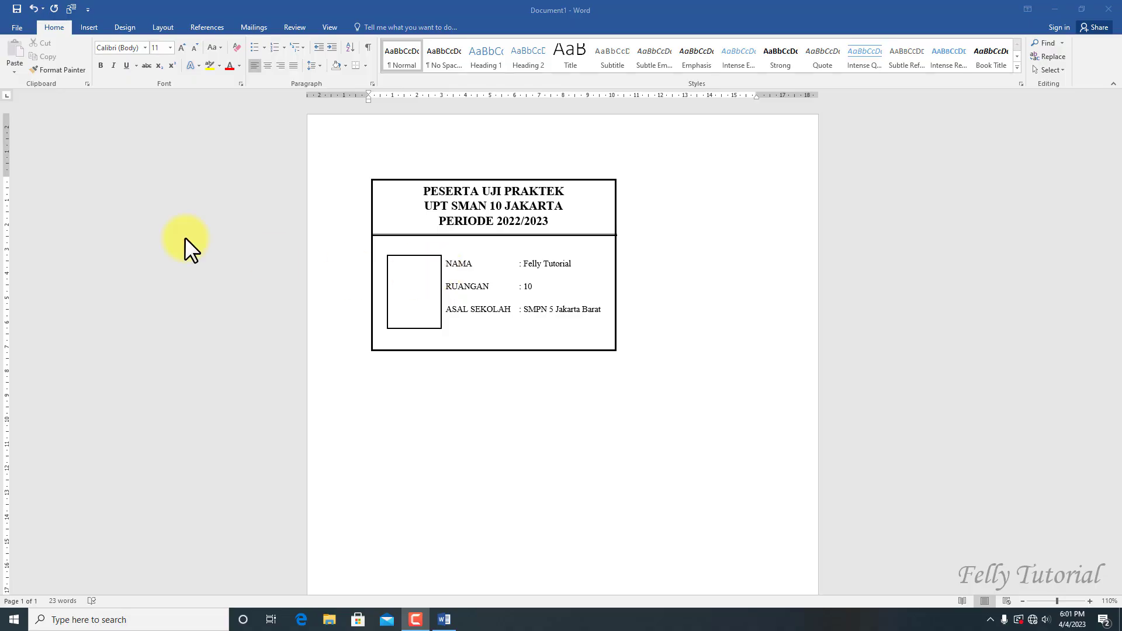
- Create a new blank document and set its paper size to A4
click(13, 29)
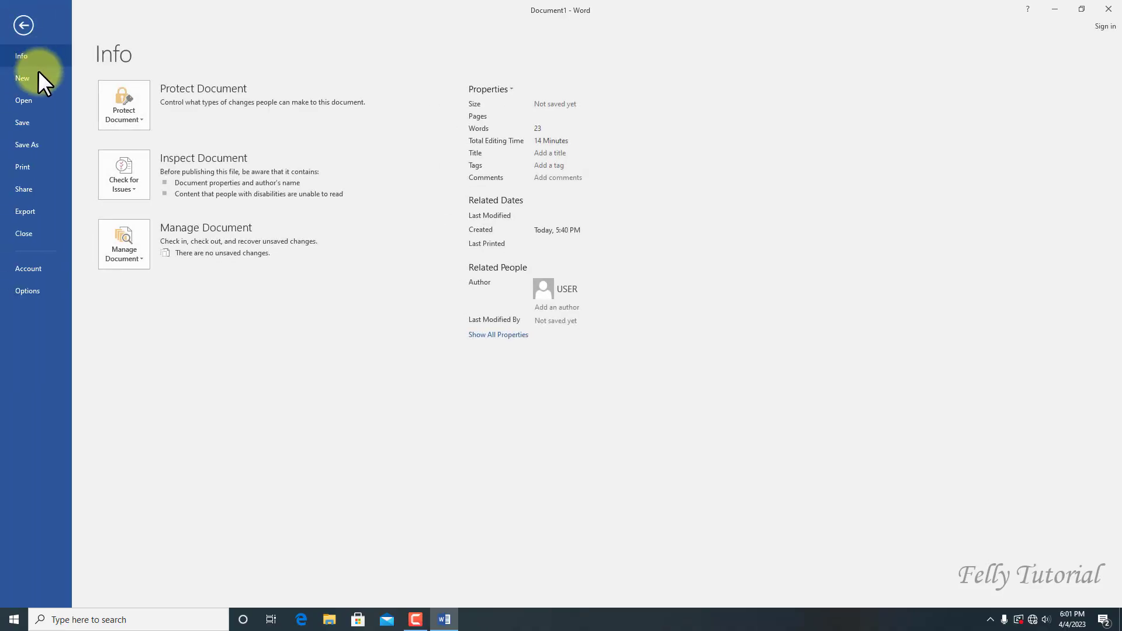
click(39, 74)
click(183, 174)
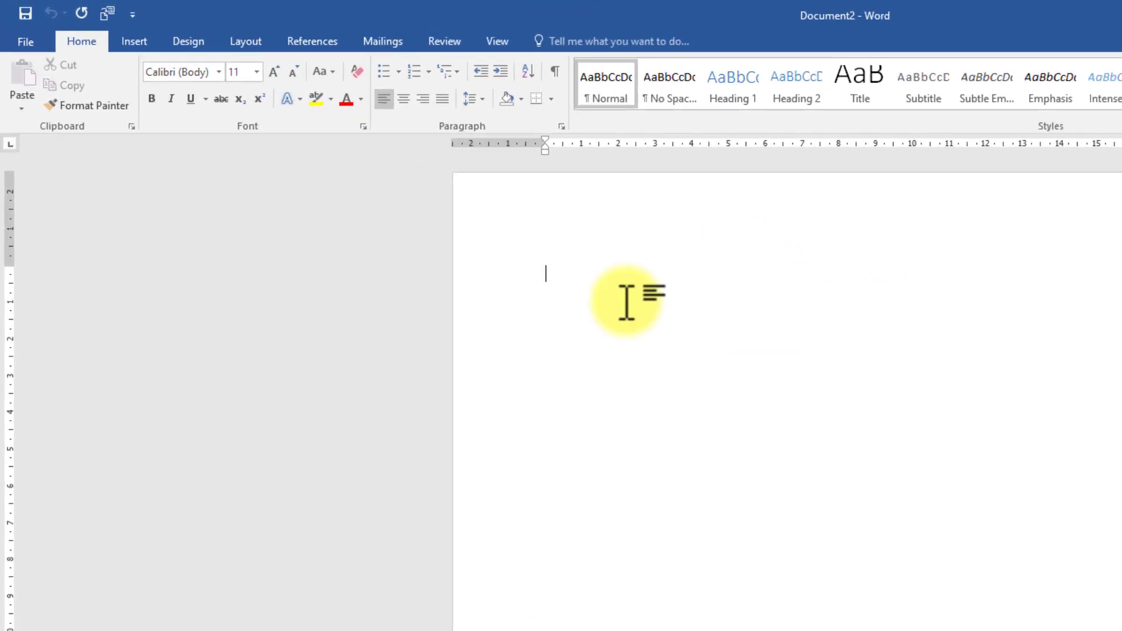
click(269, 45)
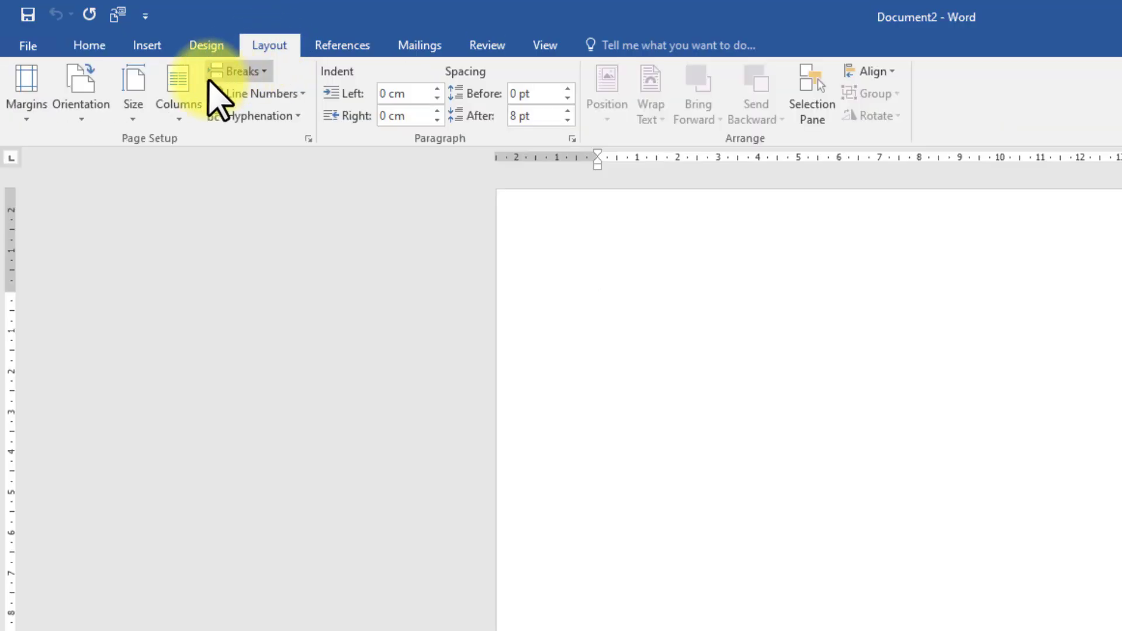
click(137, 124)
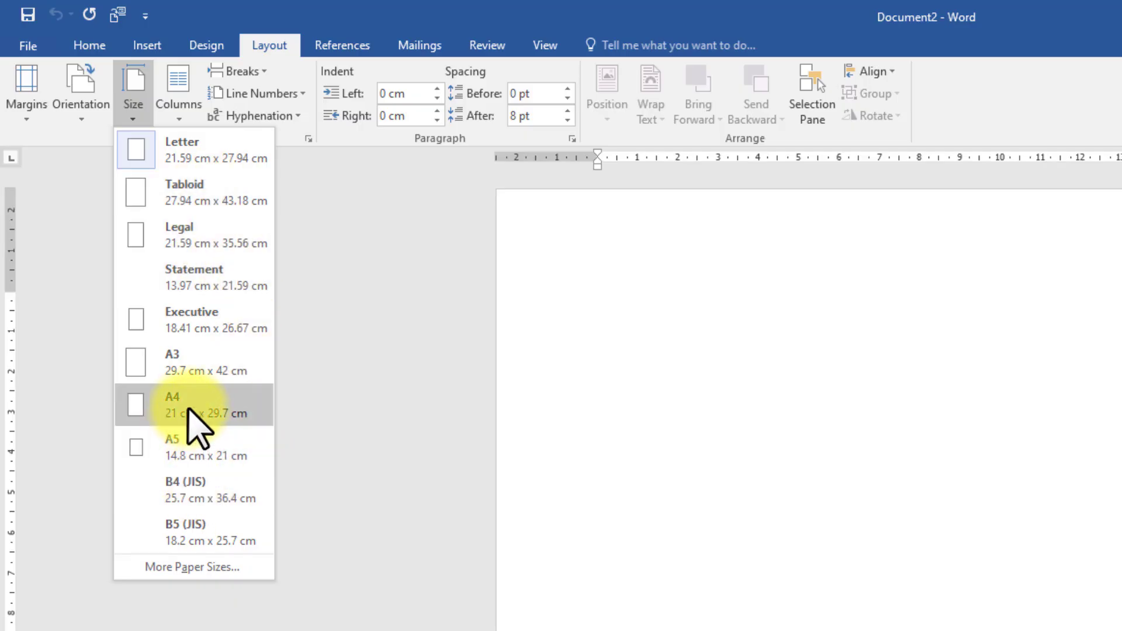
click(190, 410)
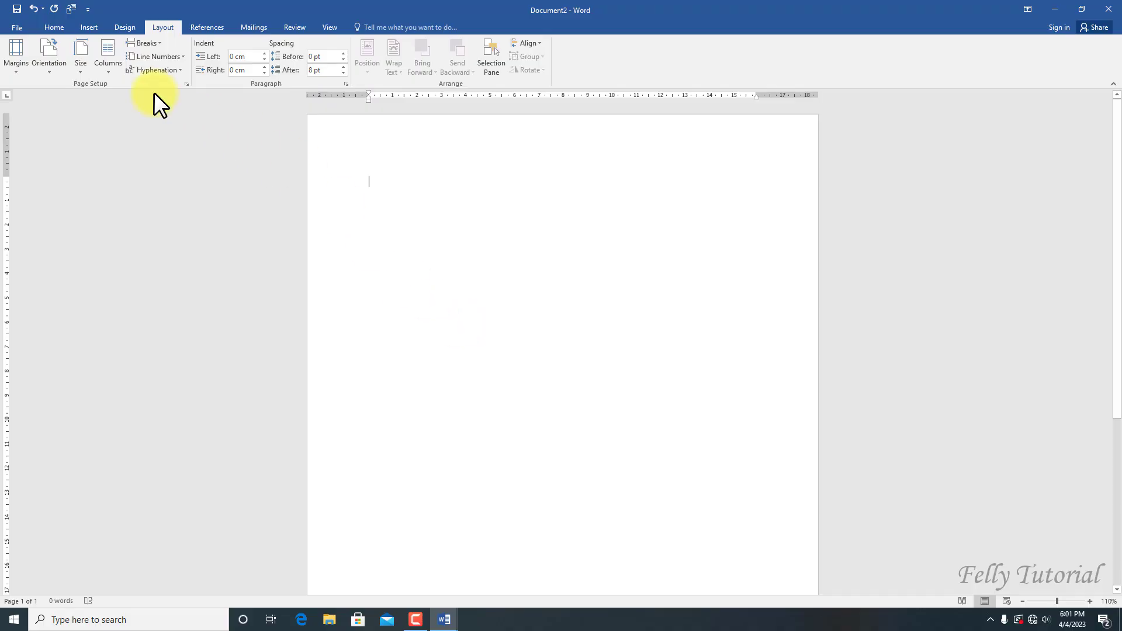
- Draw a rectangle about 9.5 cm wide and 6.6 cm high, starting at the page's upper-left margin corner
click(51, 28)
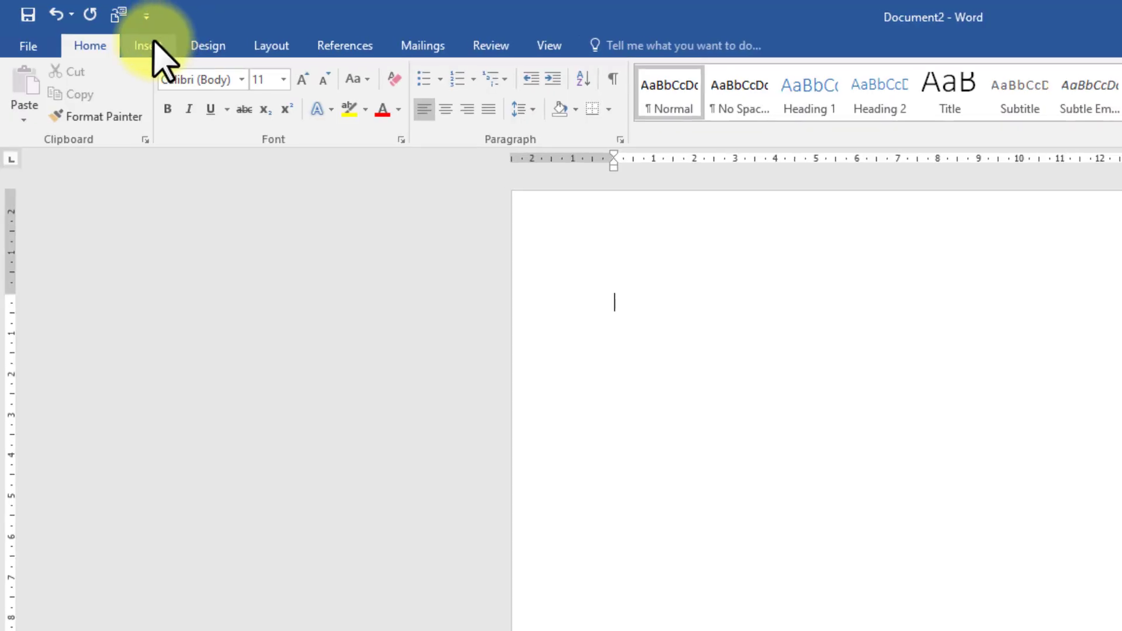
click(151, 46)
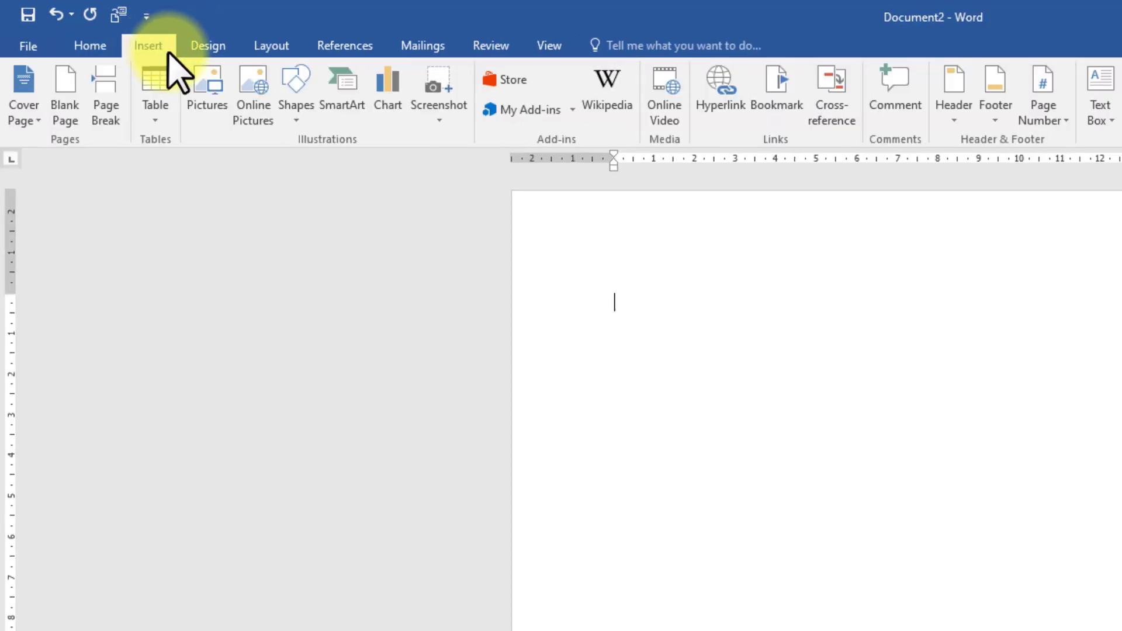
click(294, 112)
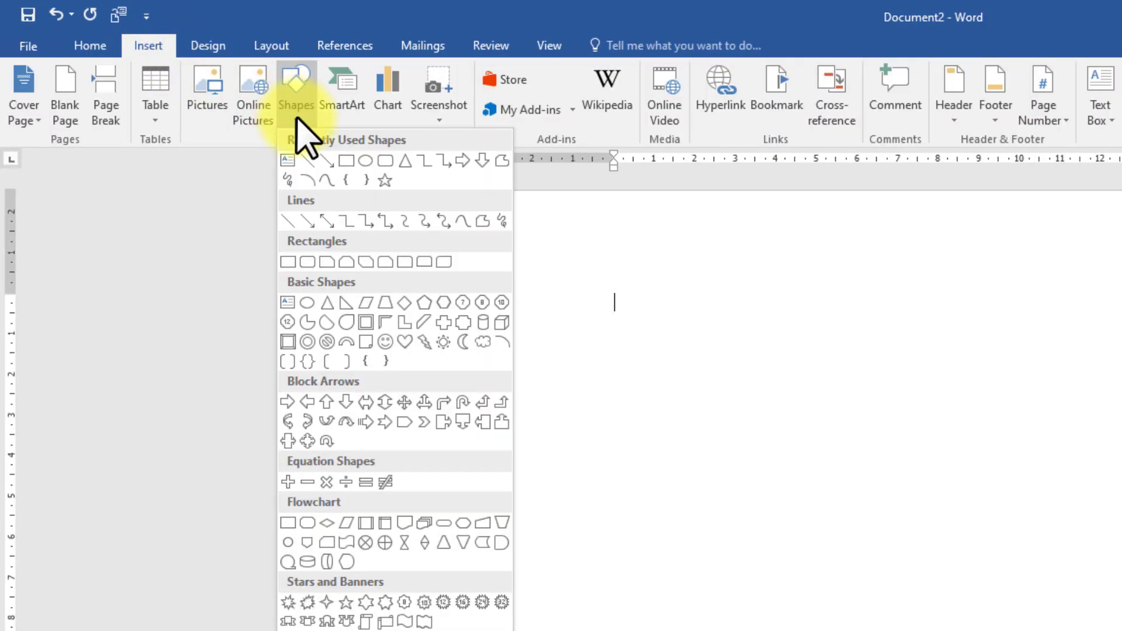
click(345, 161)
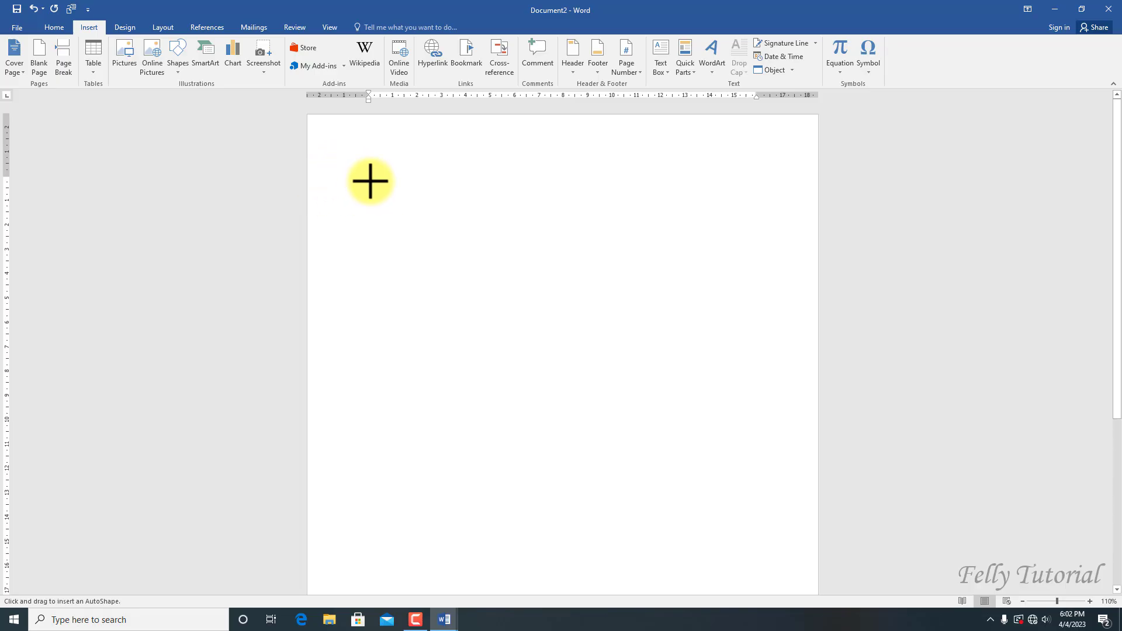
mouse_move(370, 181)
mouse_down()
mouse_move(516, 304)
mouse_move(614, 326)
mouse_move(602, 342)
mouse_up()
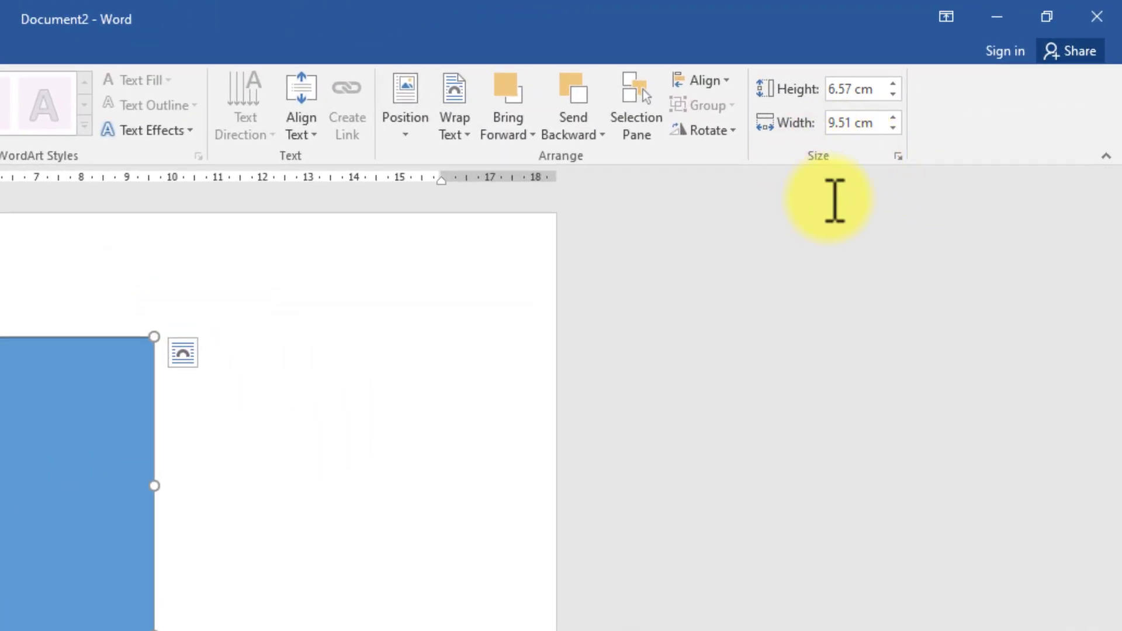
- Set the rectangle's height to 7 cm and its width to 10 cm
click(857, 91)
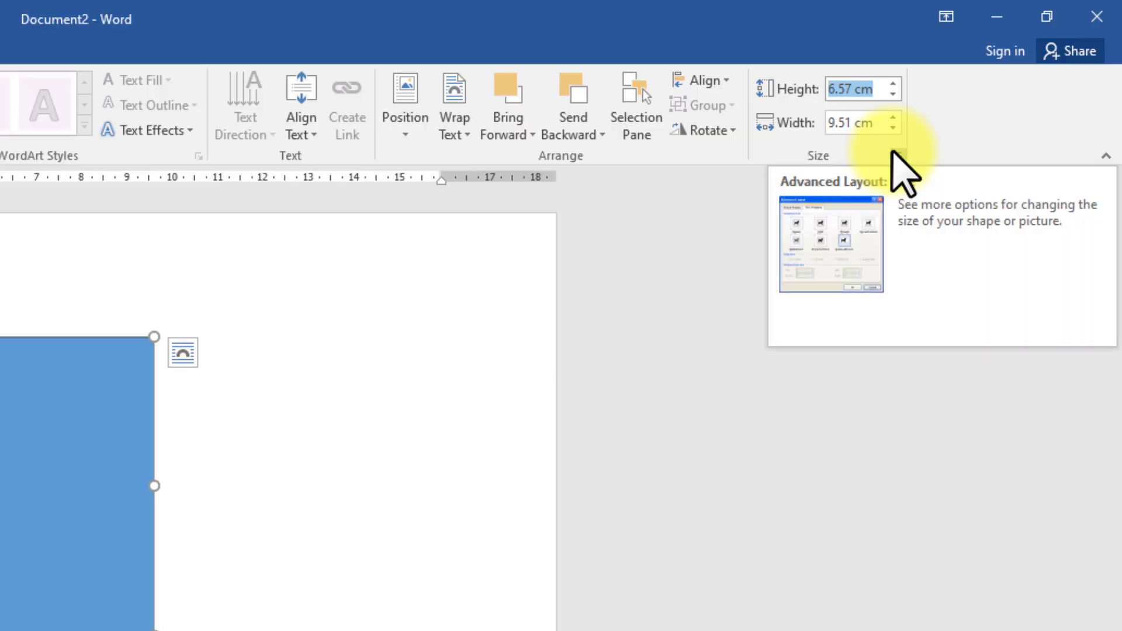
text(7)
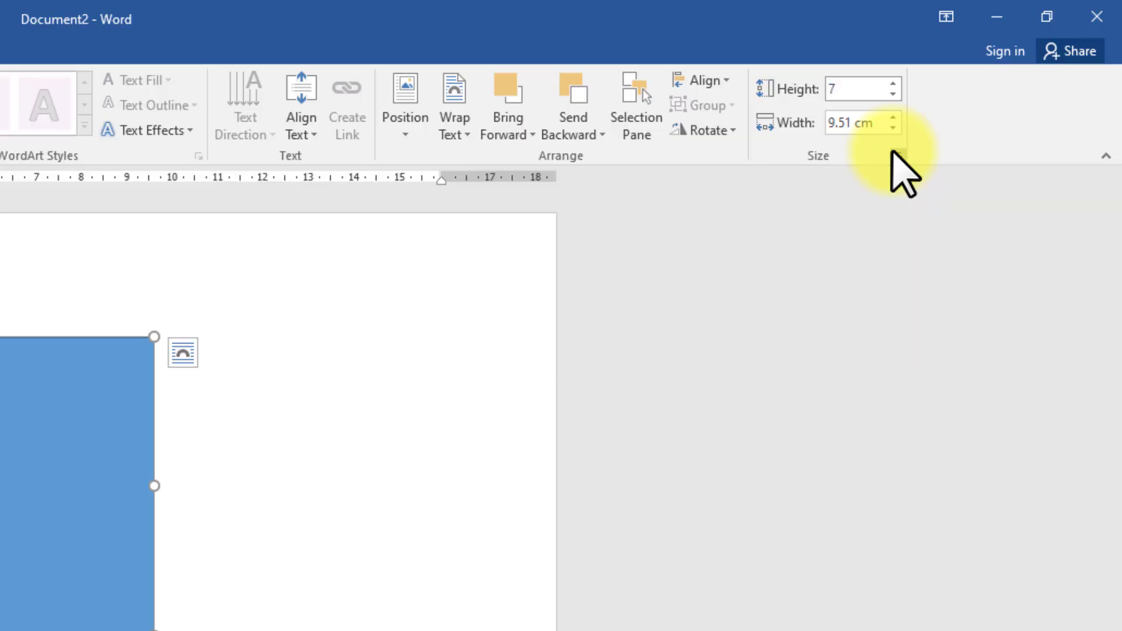
click(852, 124)
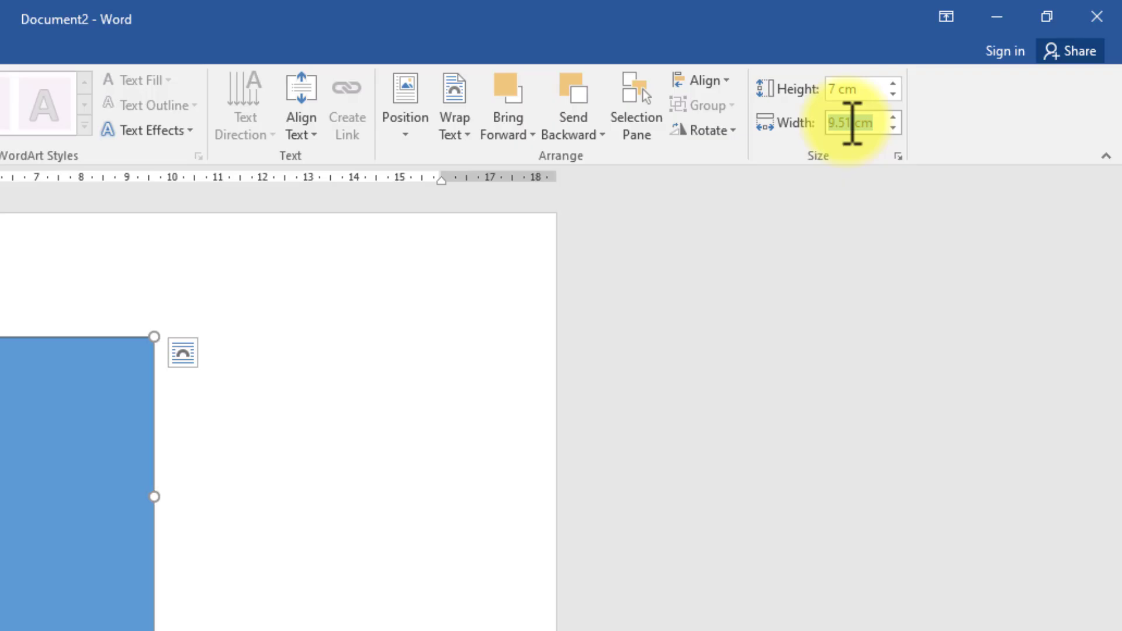
text(10)
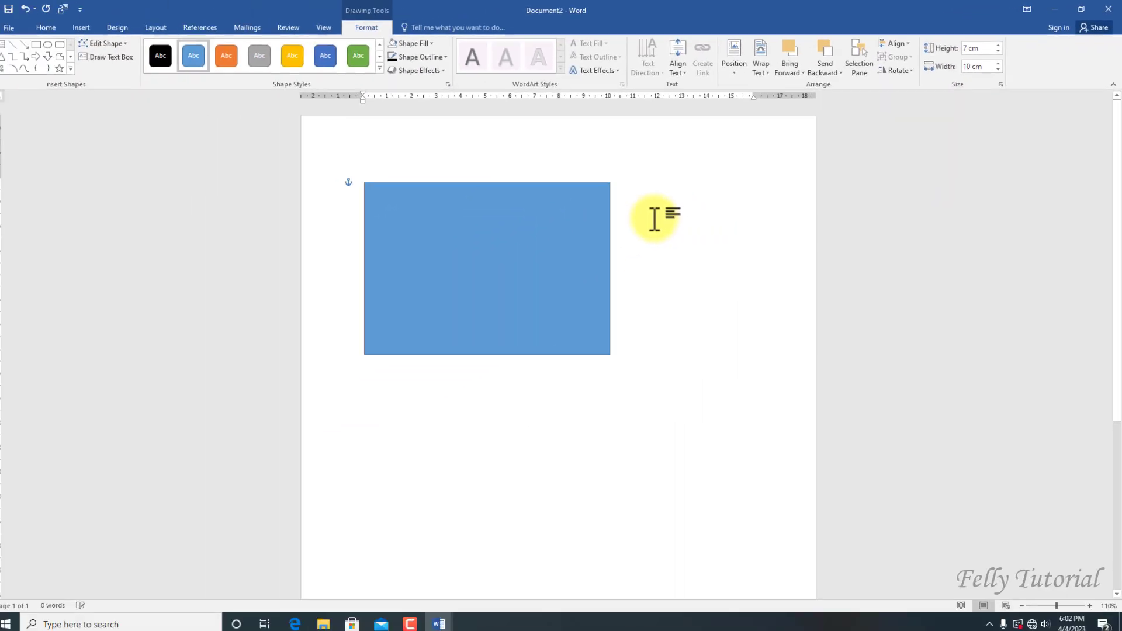
click(257, 405)
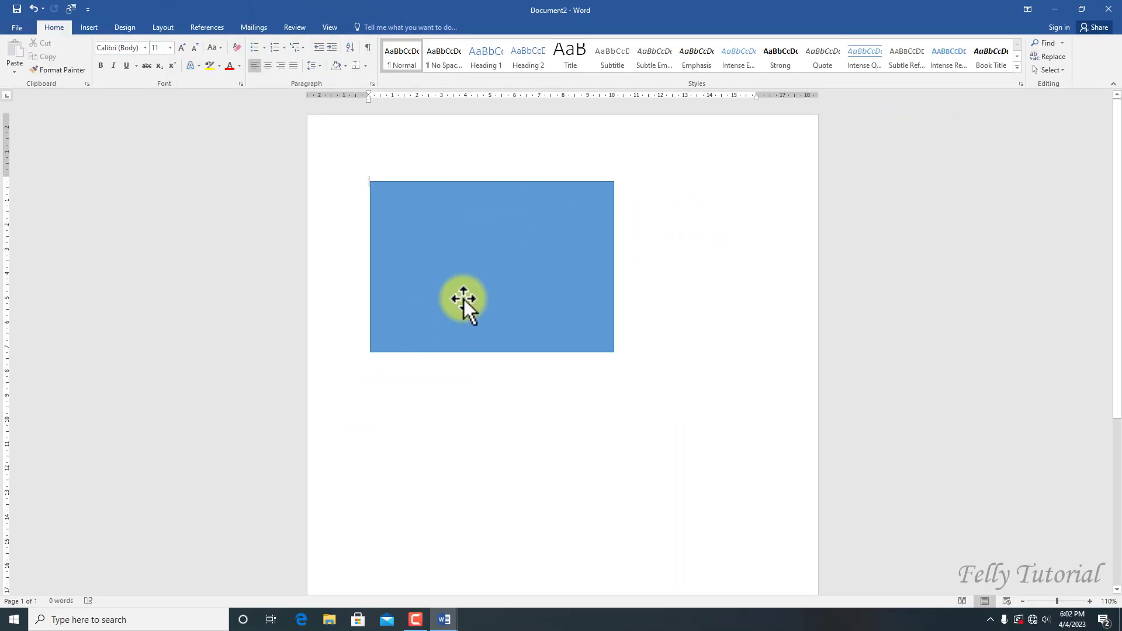
- Remove the fill from the rectangle
click(454, 249)
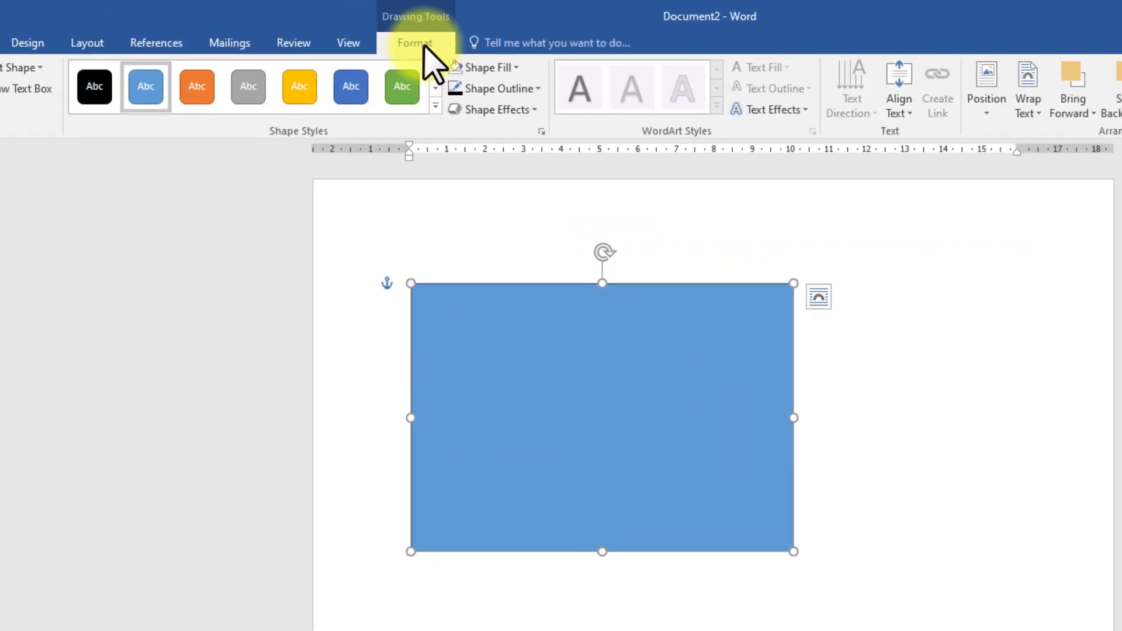
click(518, 68)
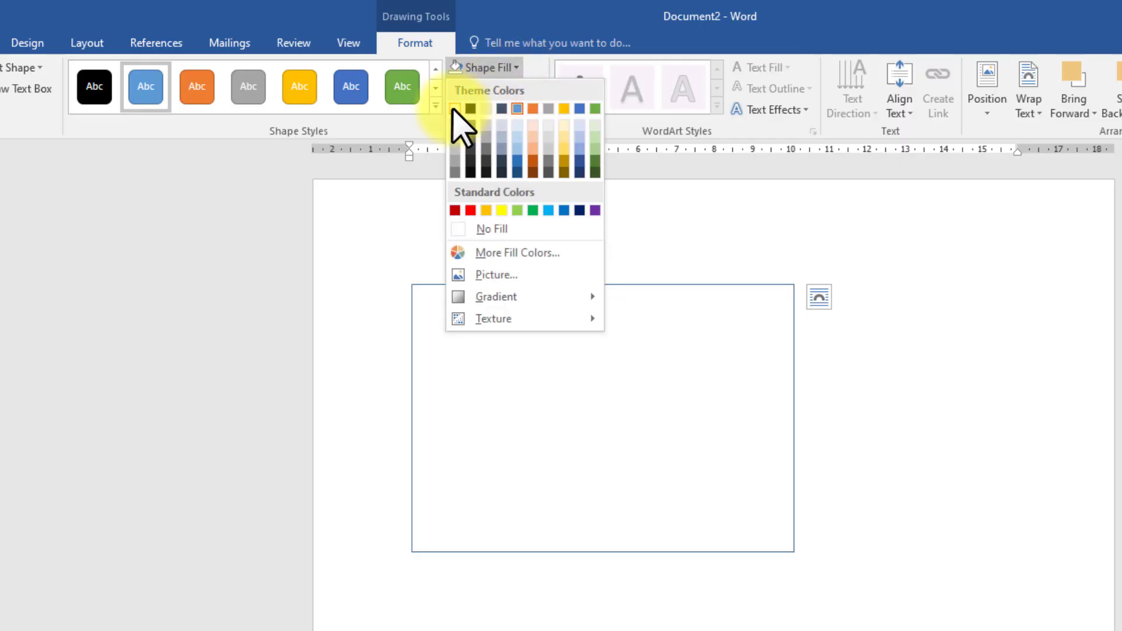
click(501, 228)
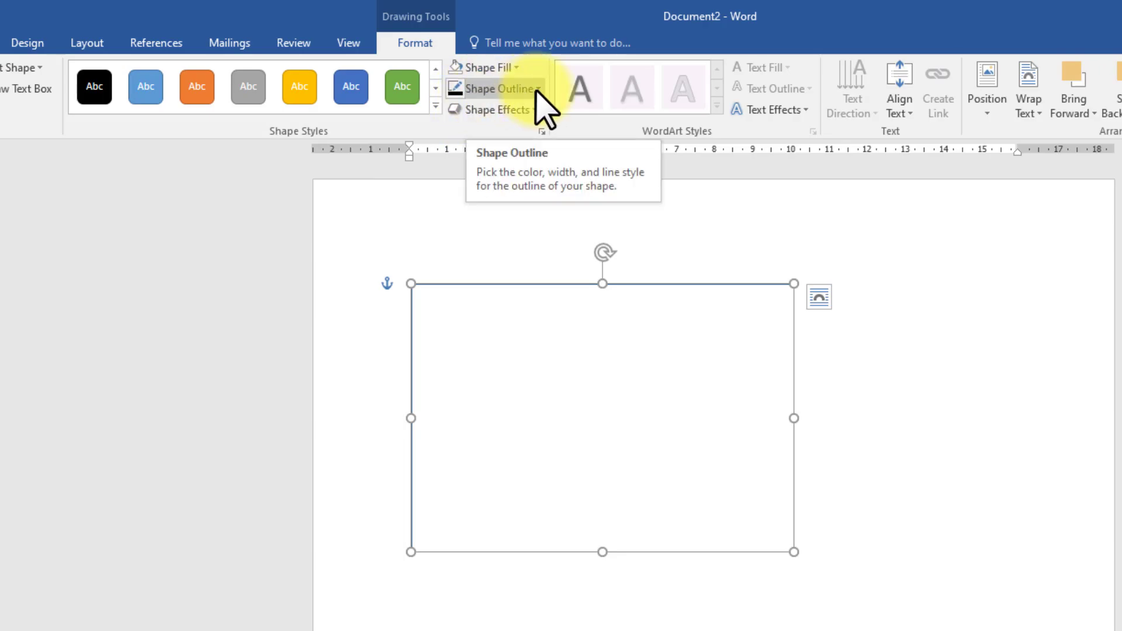
- Give the rectangle a black outline with a weight of 2¼ pt
click(533, 90)
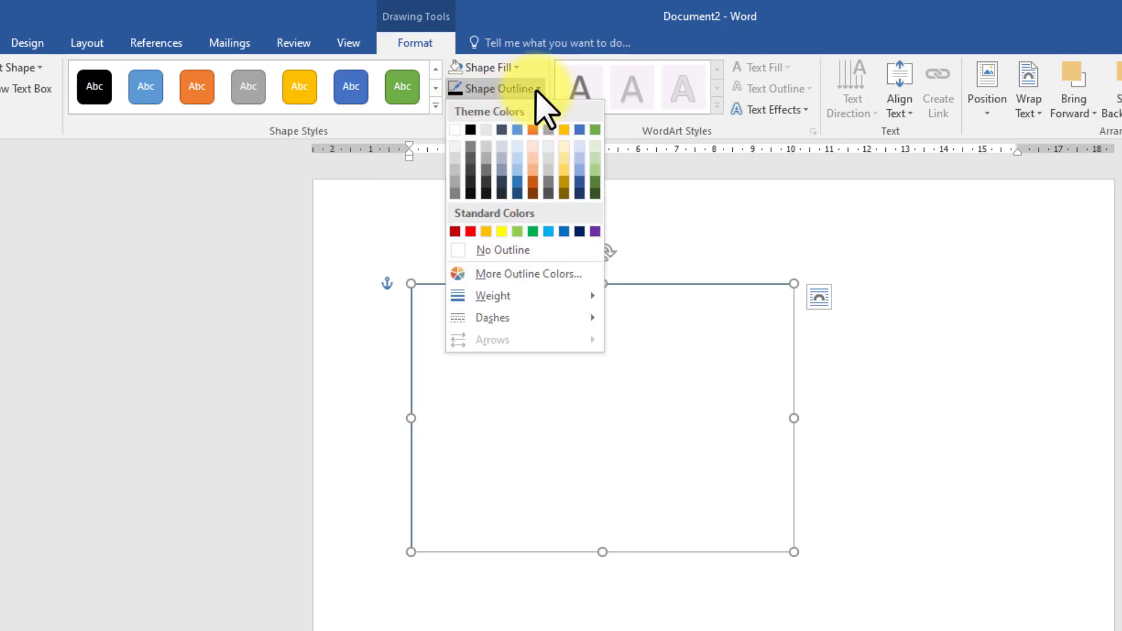
click(471, 130)
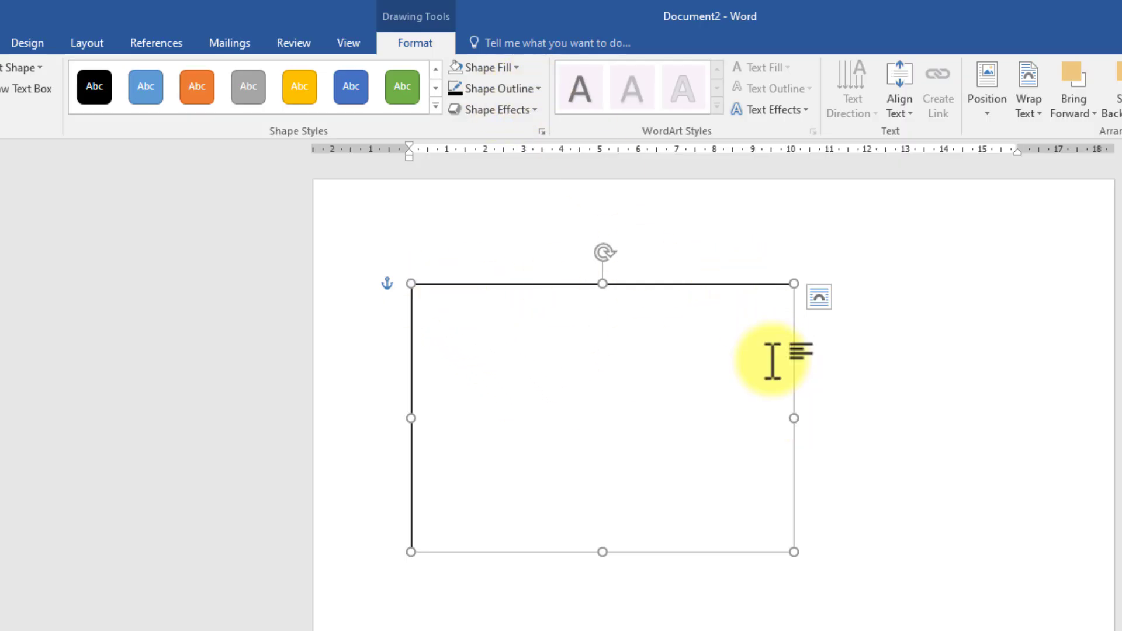
click(538, 89)
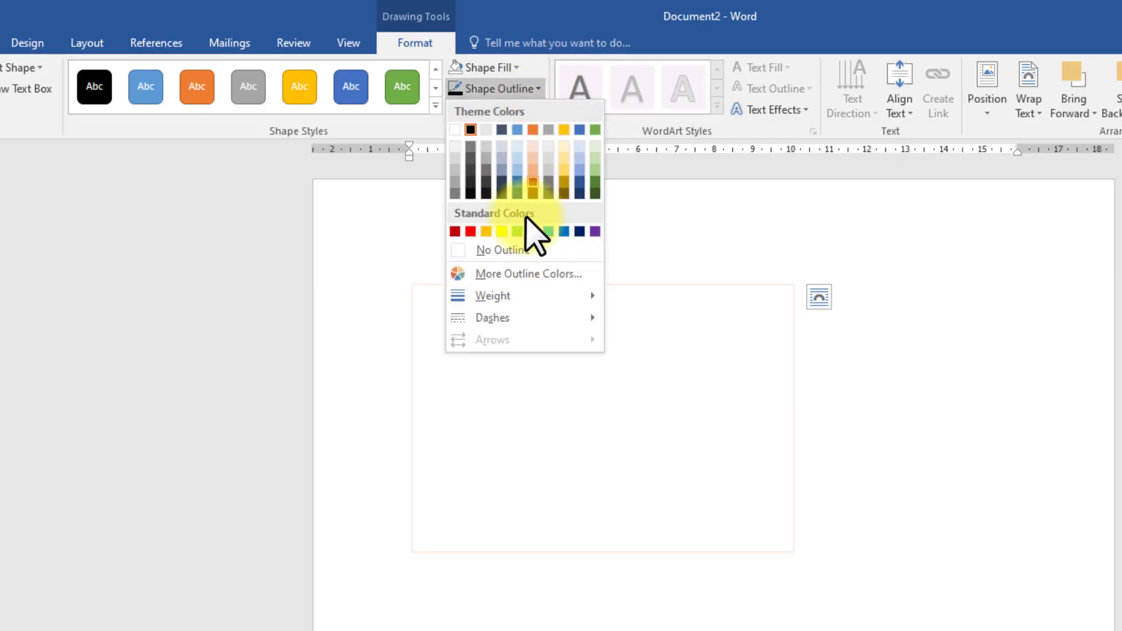
mouse_move(508, 298)
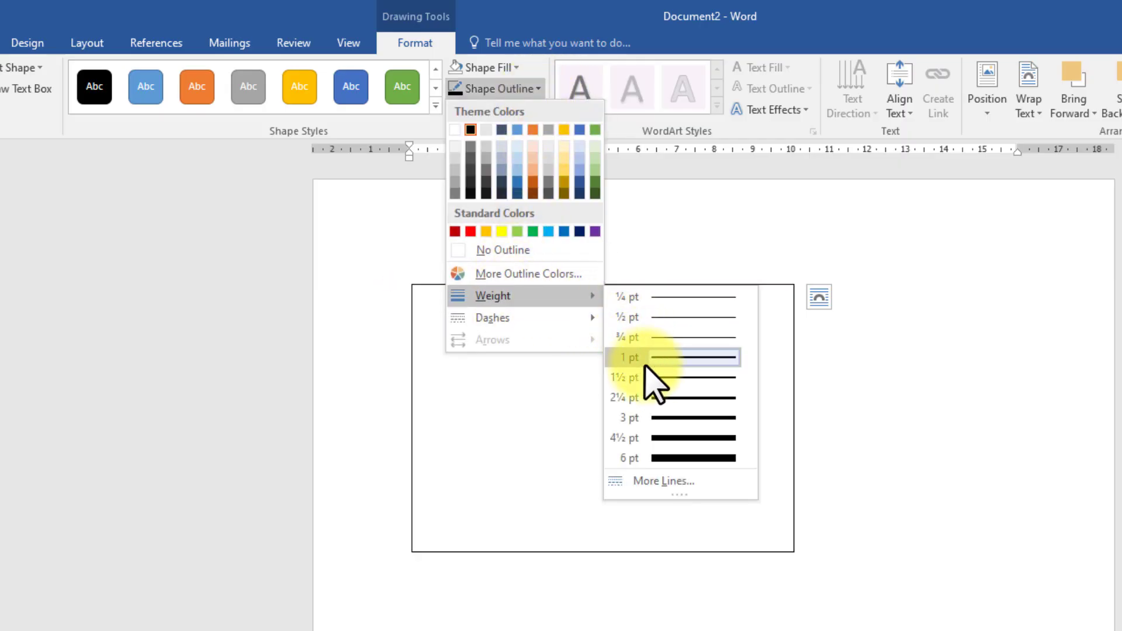
click(708, 398)
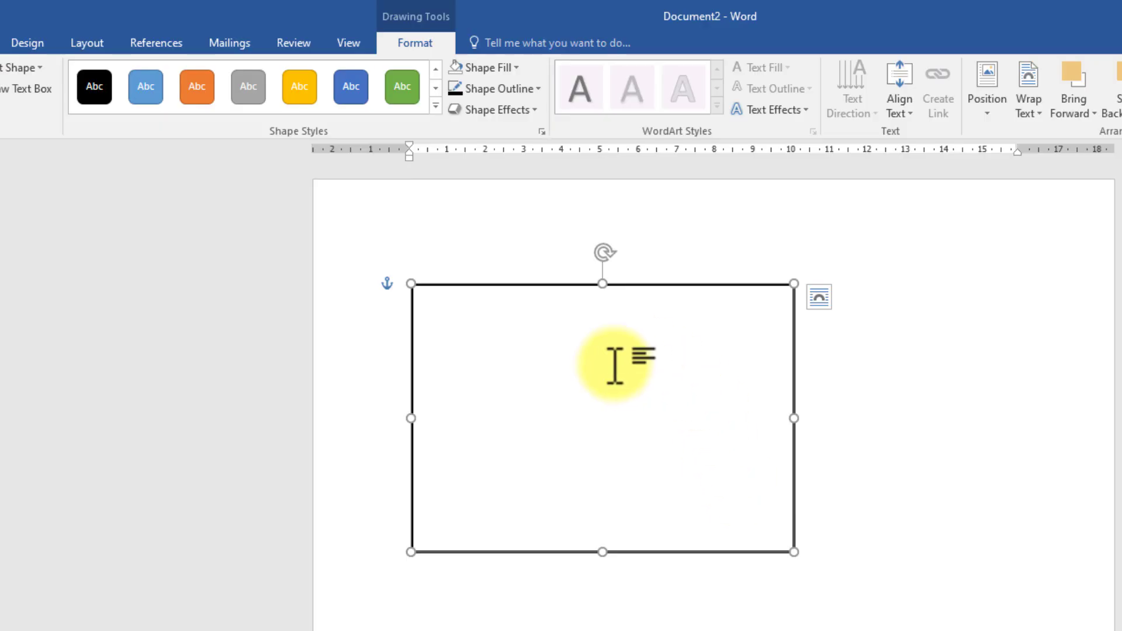
click(852, 376)
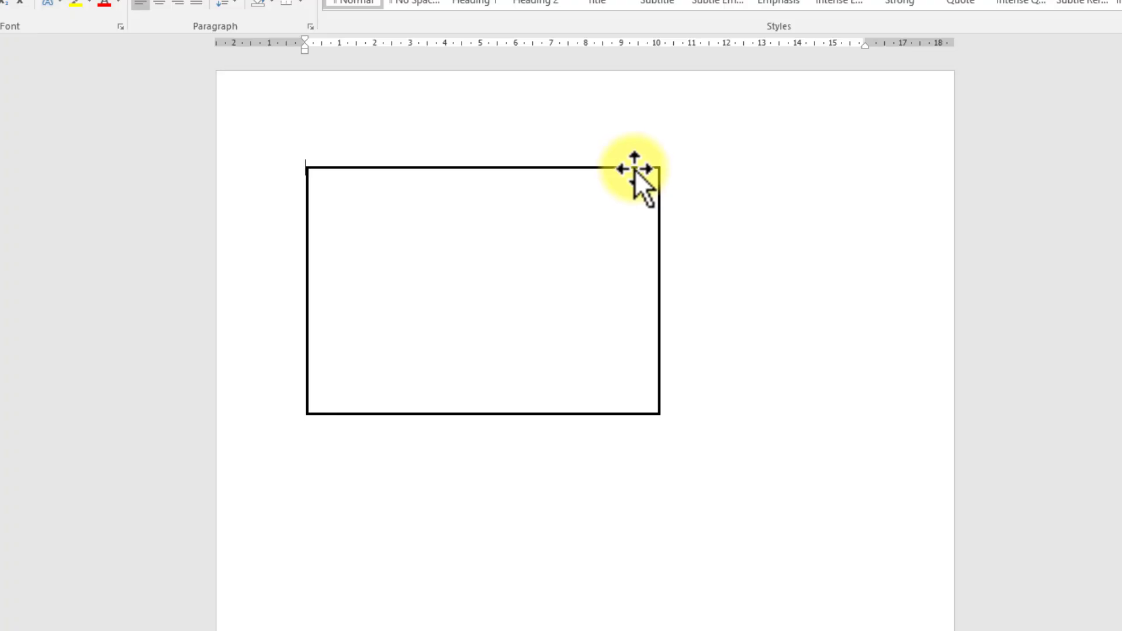
- Make the rectangle ready for adding text and set its text fill to black
click(633, 166)
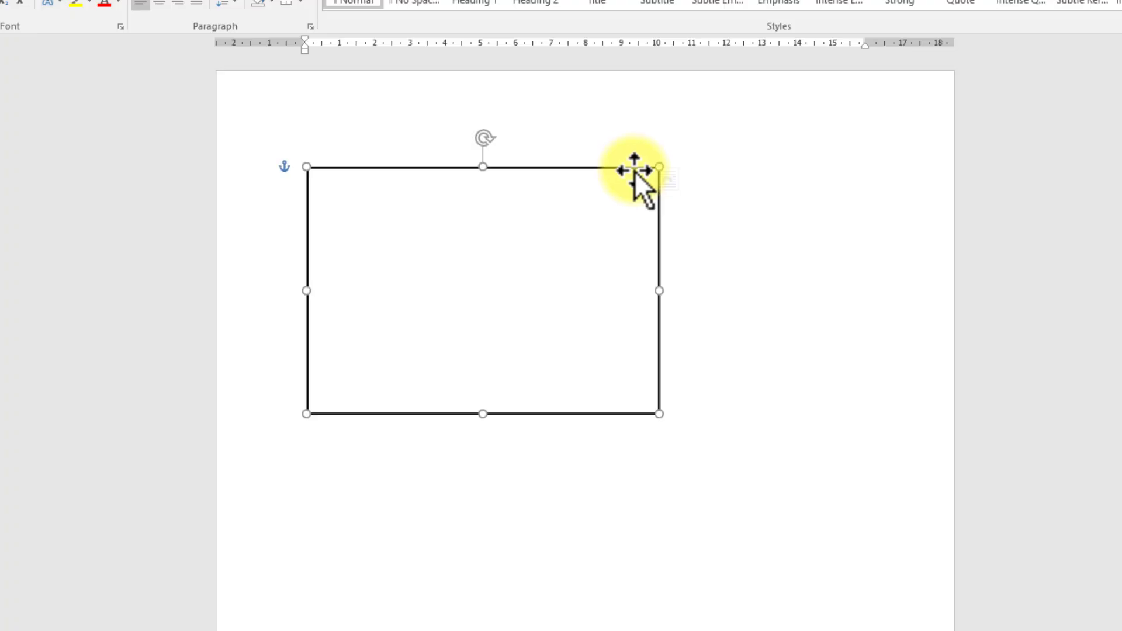
right_click(498, 170)
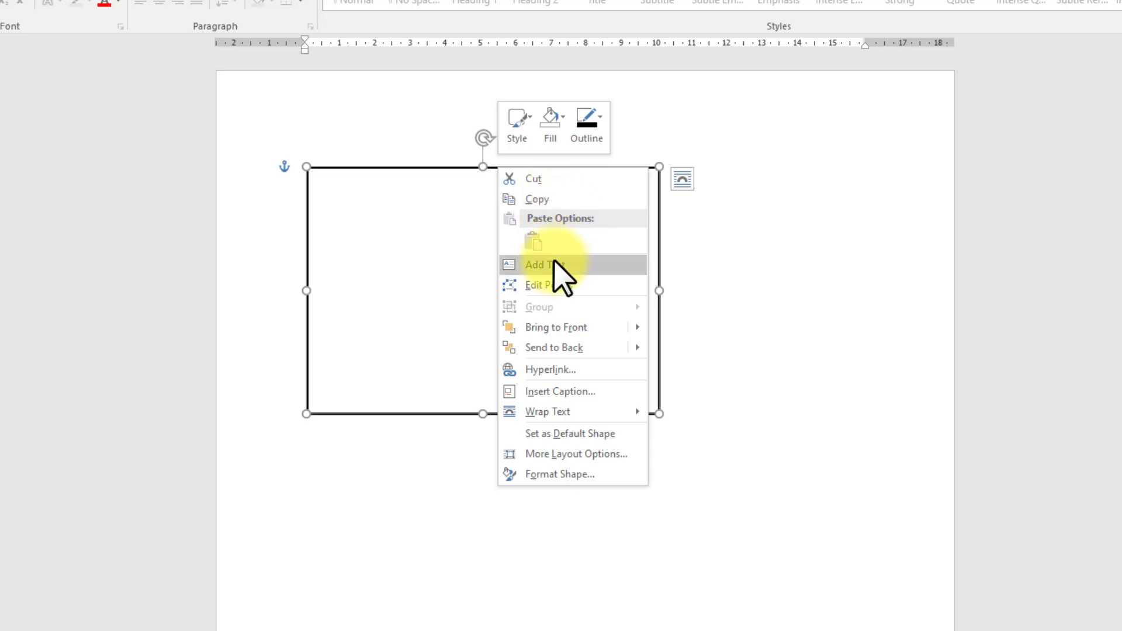
click(558, 275)
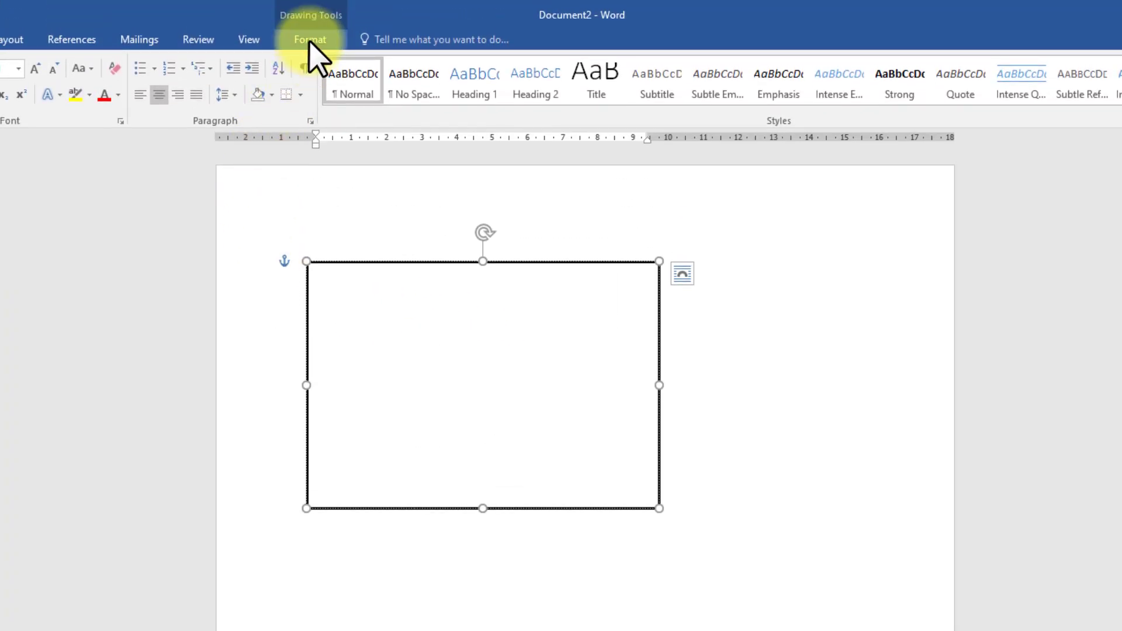
click(310, 39)
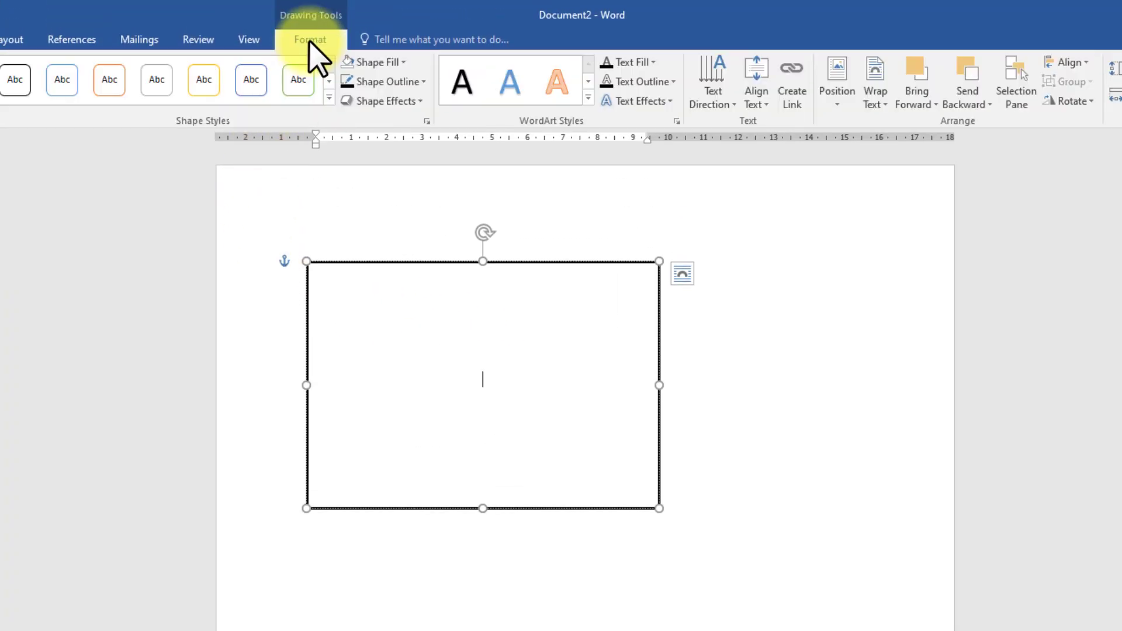
click(650, 62)
click(615, 125)
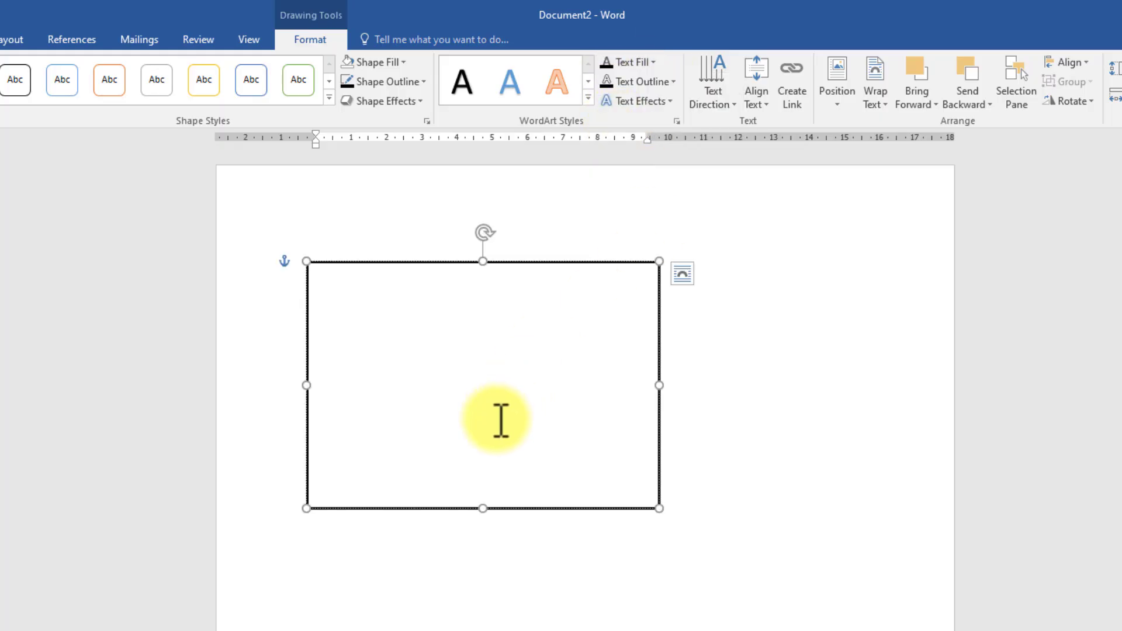
- Enter the three heading lines "PESERTA UJI PRAKTEK", "UPT SMAN 10 JAKARTA" and "PERIODE 2022/2023" in the rectangle
text(p)
text(PESERT)
text(A )
text(UJI PRA)
text(KTEK)
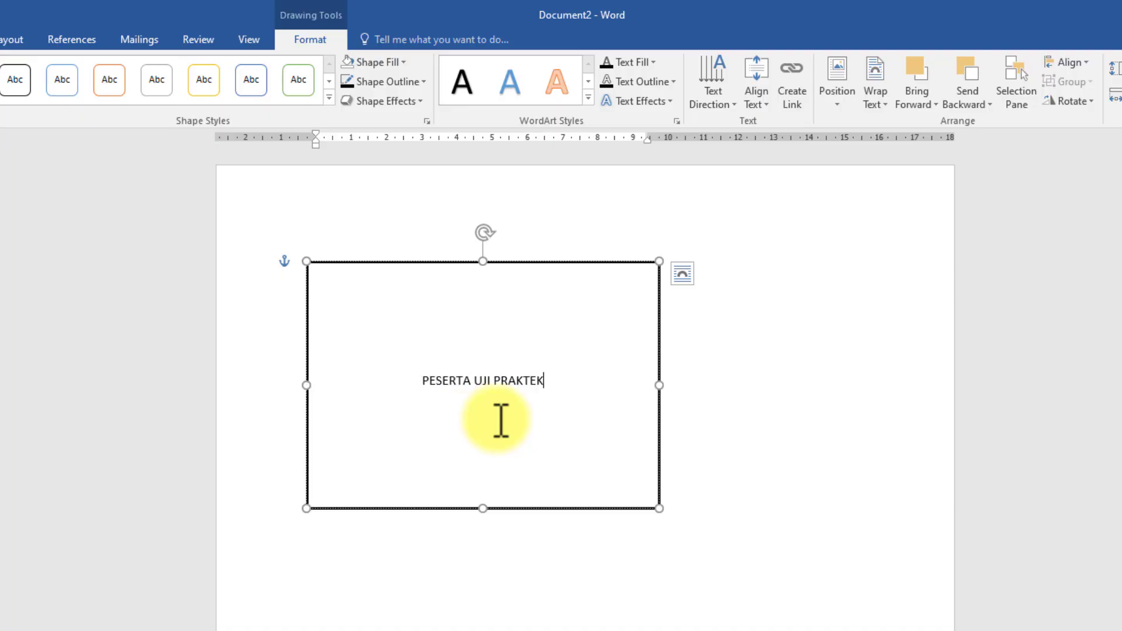
key(Return)
text(UPT SM)
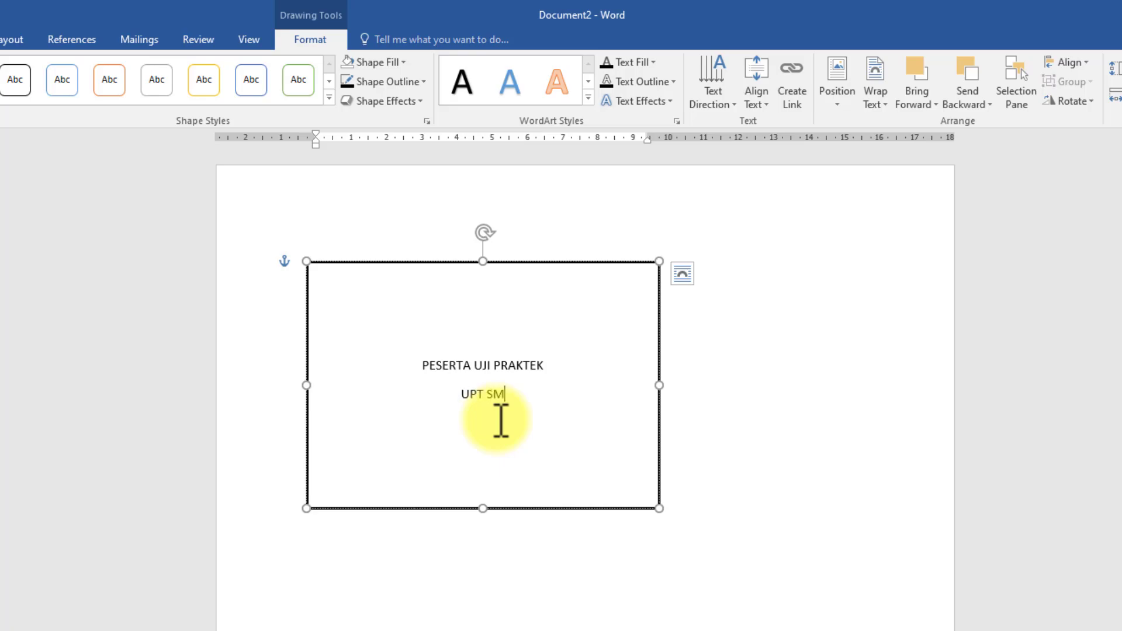
text(AN 10 JAKARTA)
key(Return)
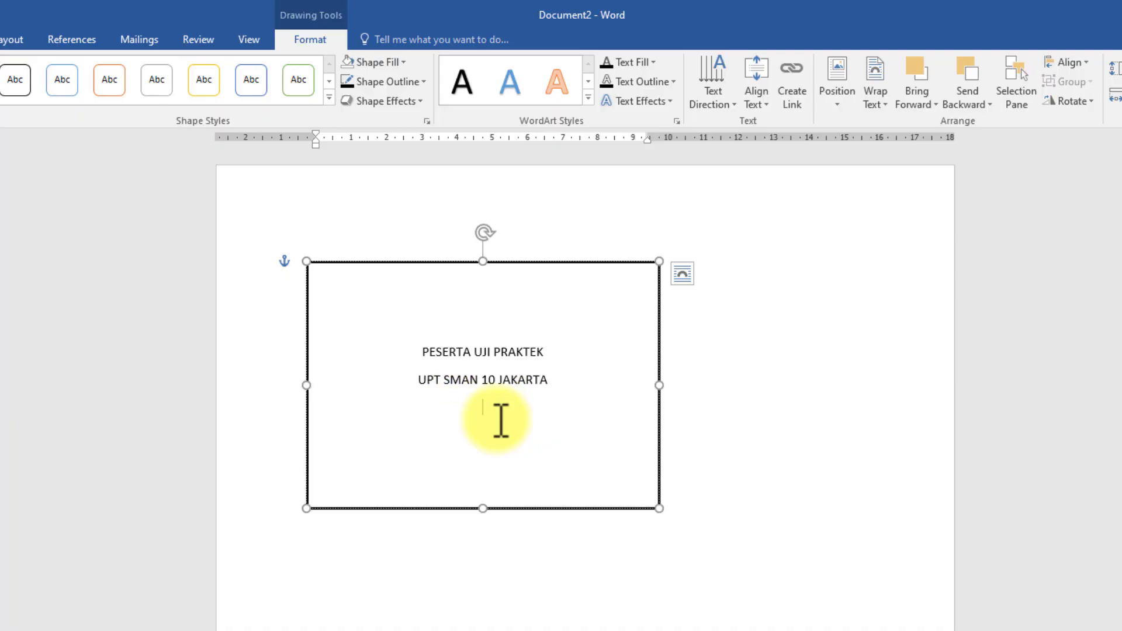
text(PERIODE 2022/)
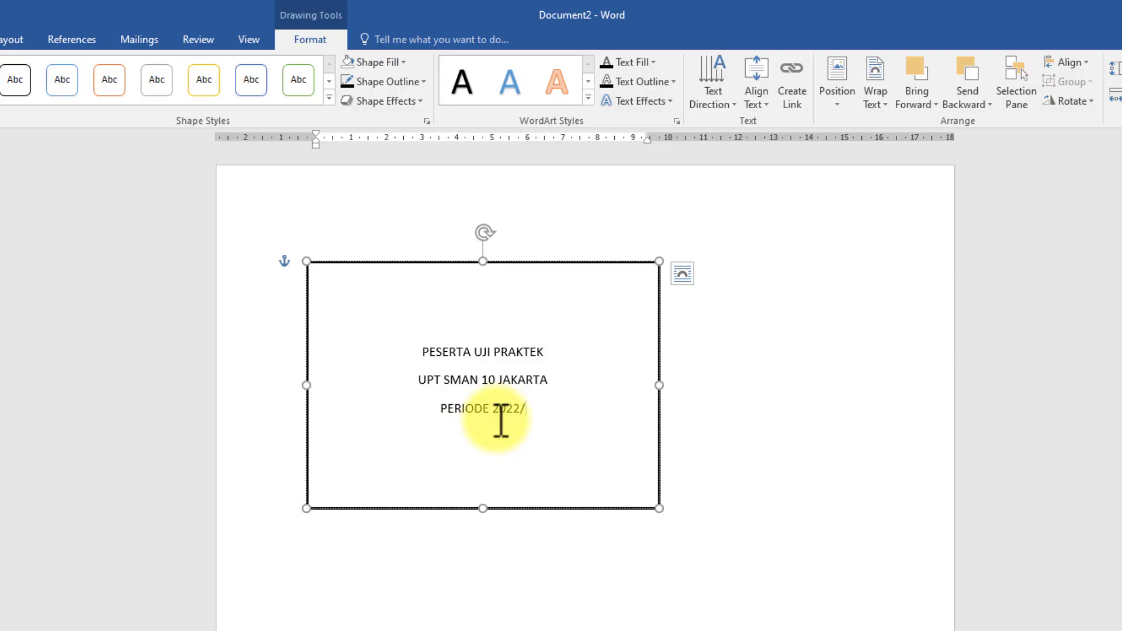
text(2023)
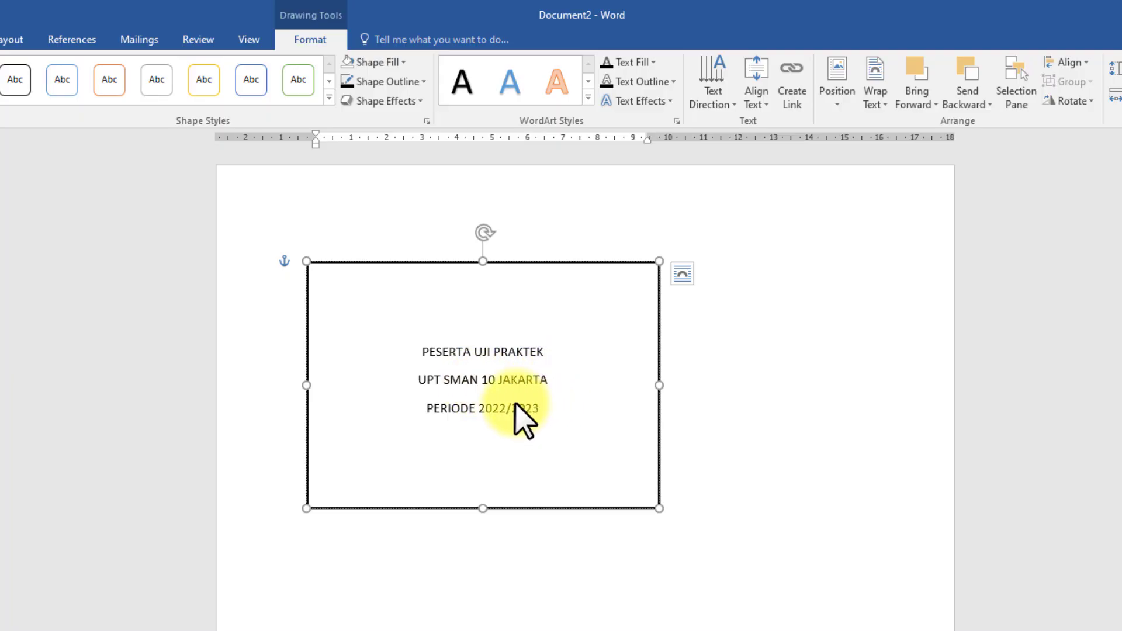
- Format all the heading text in the rectangle as bold Times New Roman at 14 pt
key(ctrl+a)
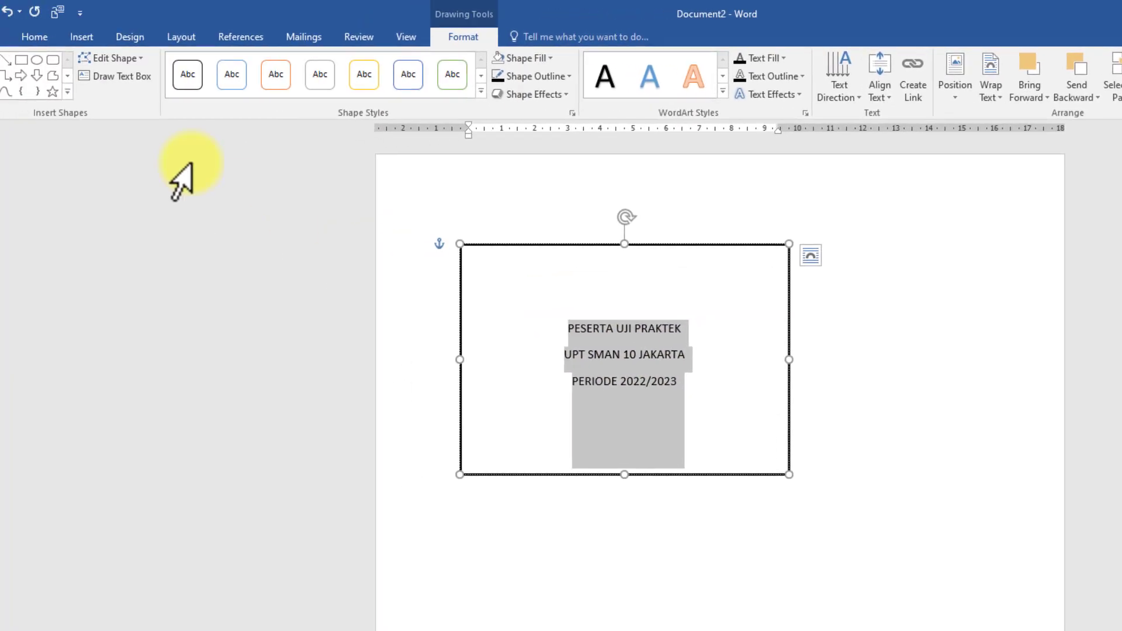
click(65, 38)
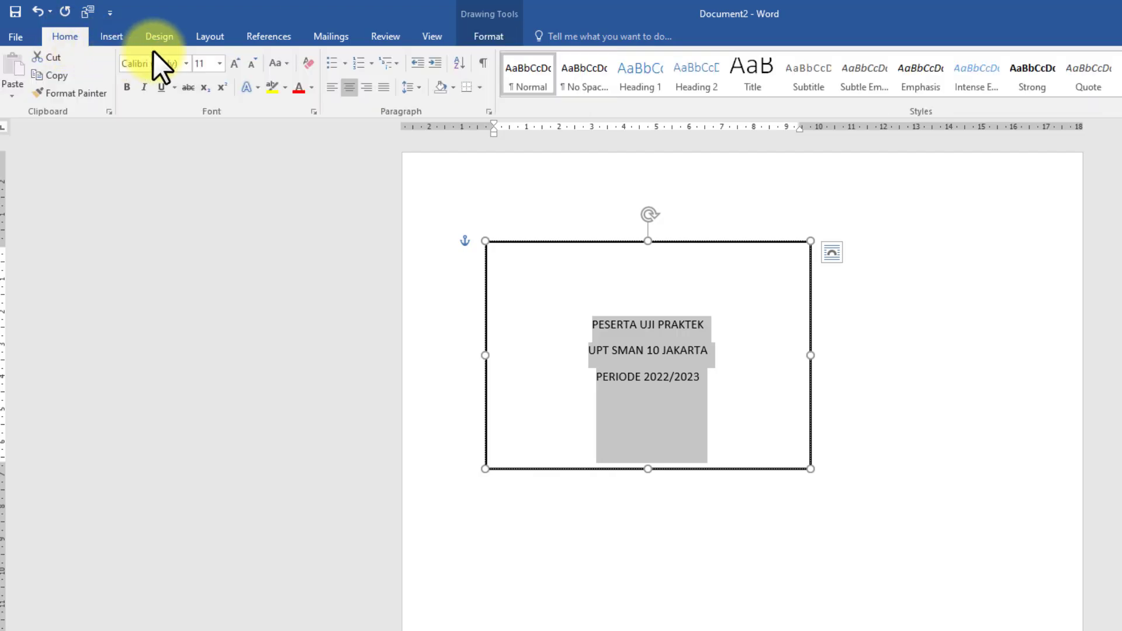
click(184, 63)
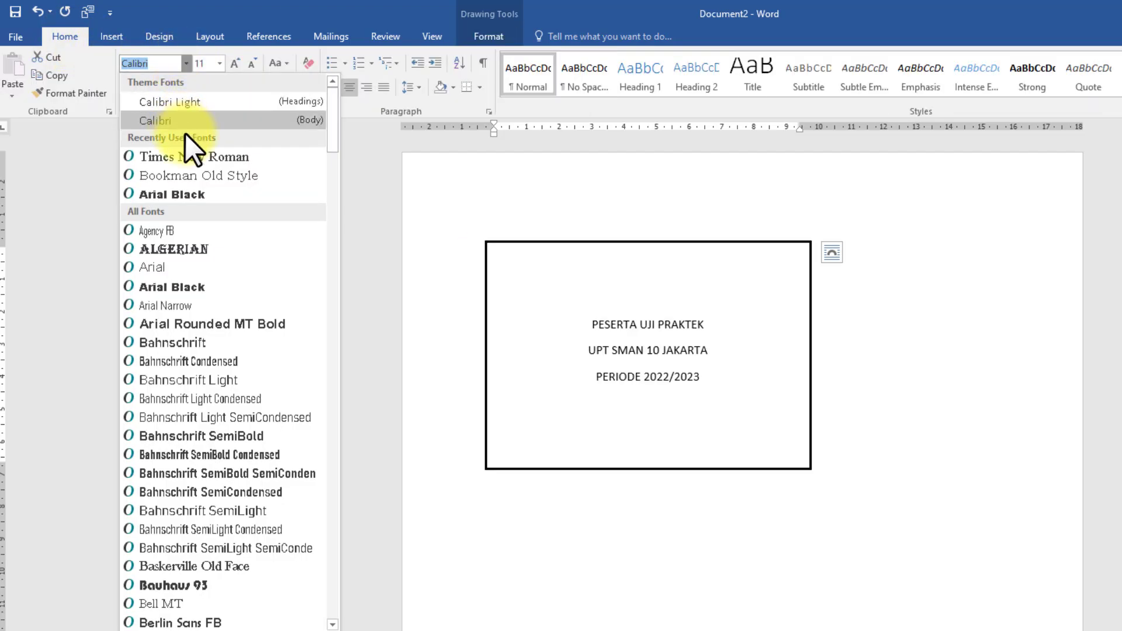
click(187, 156)
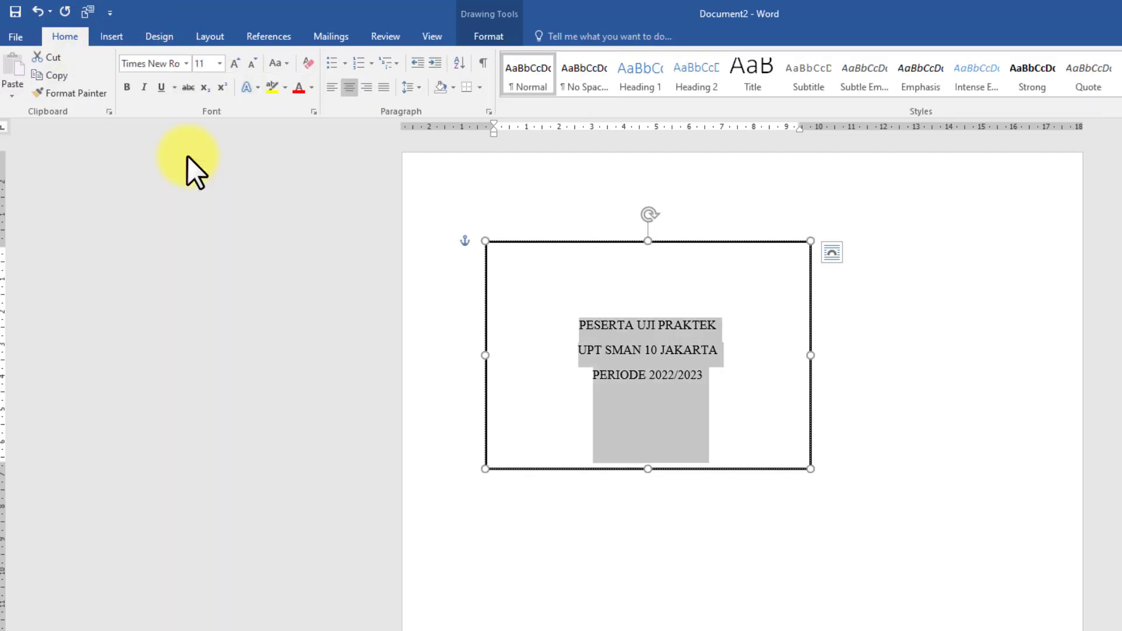
click(220, 64)
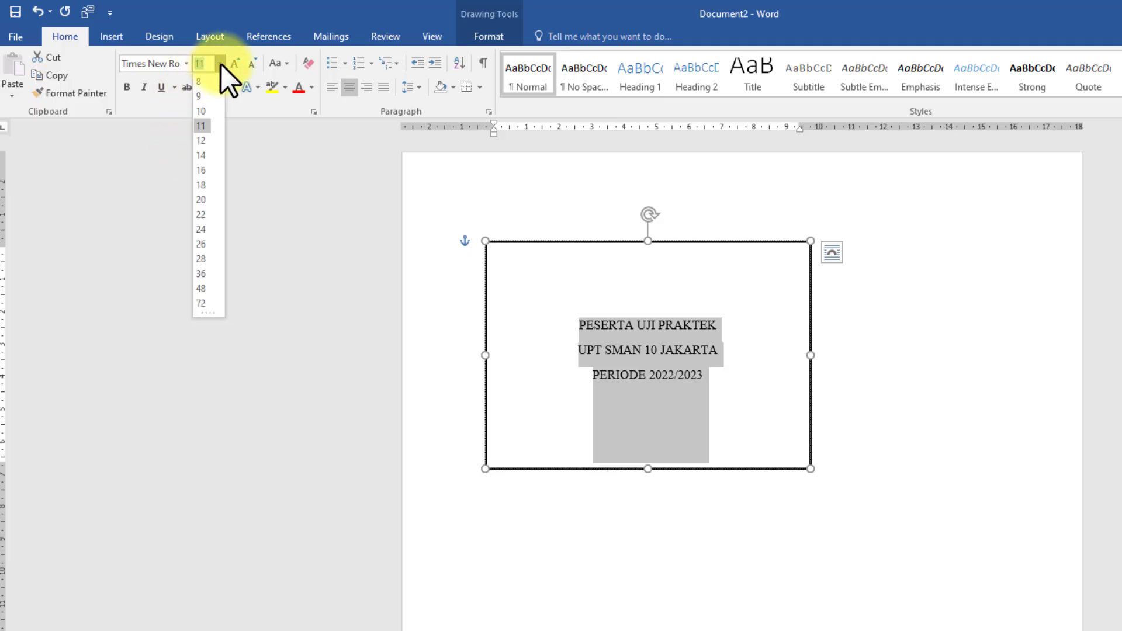
click(196, 156)
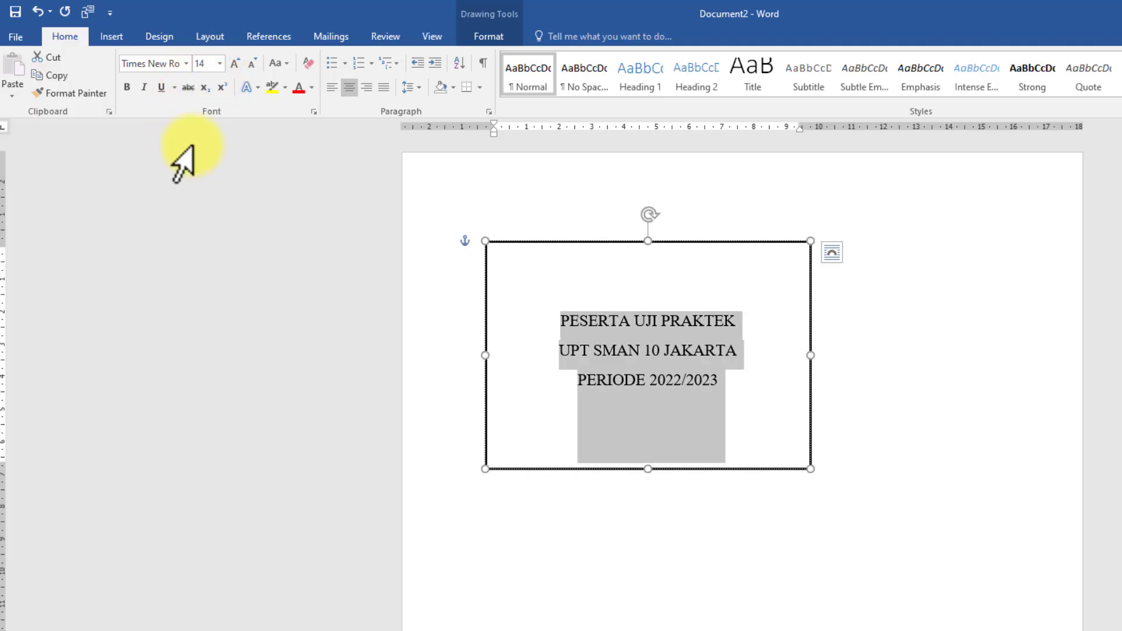
click(127, 88)
click(732, 376)
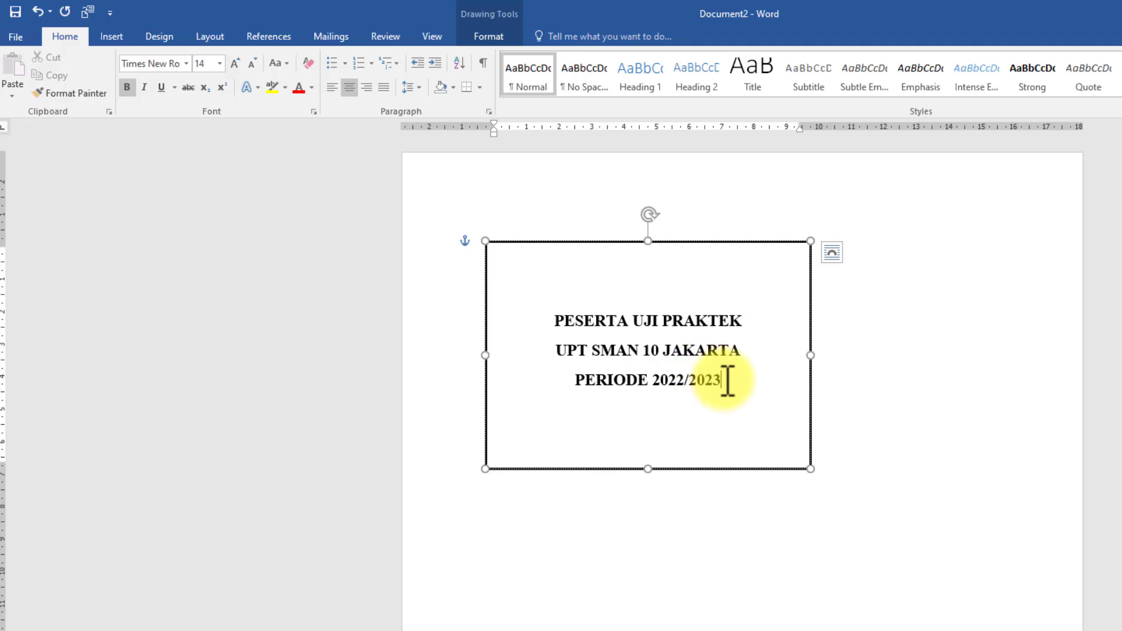
- Remove the space after the paragraphs of the three heading lines
drag(724, 381, 599, 332)
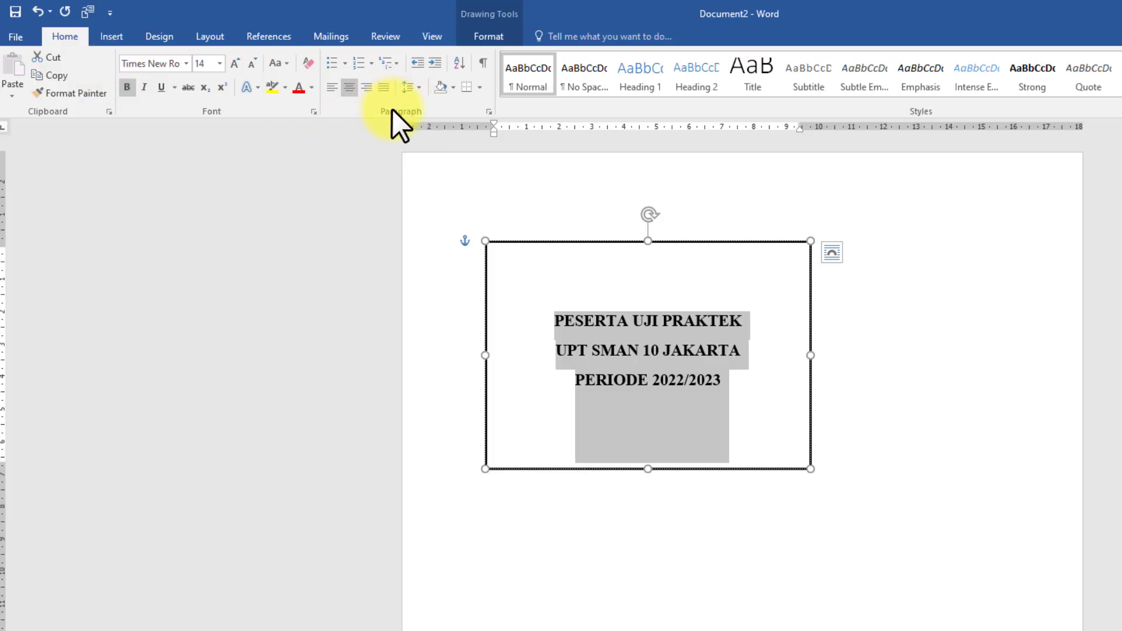
click(418, 86)
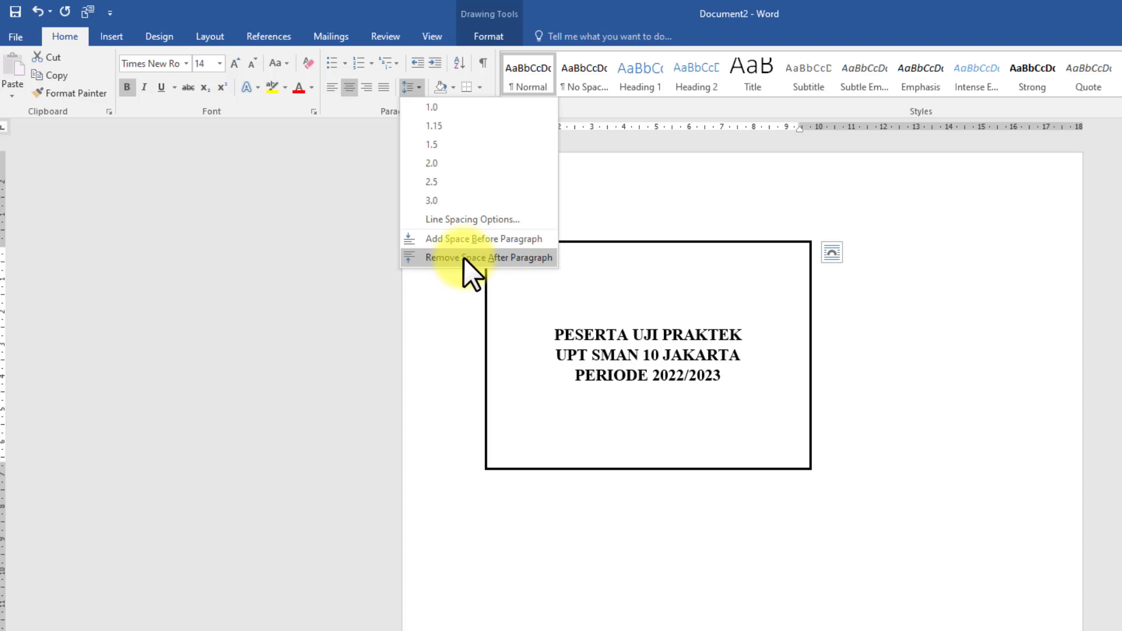
click(464, 258)
- Add eight blank lines below the "PERIODE 2022/2023" line to move the heading up in the rectangle
click(721, 379)
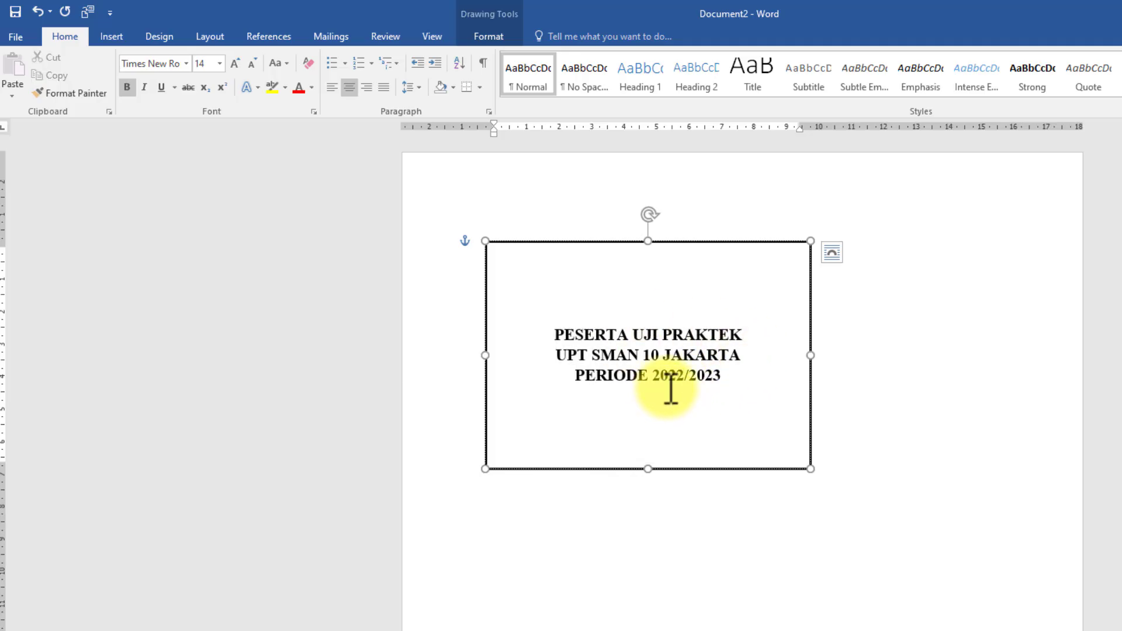
key(Return)
key(Return)
key(Return)
key(Return)
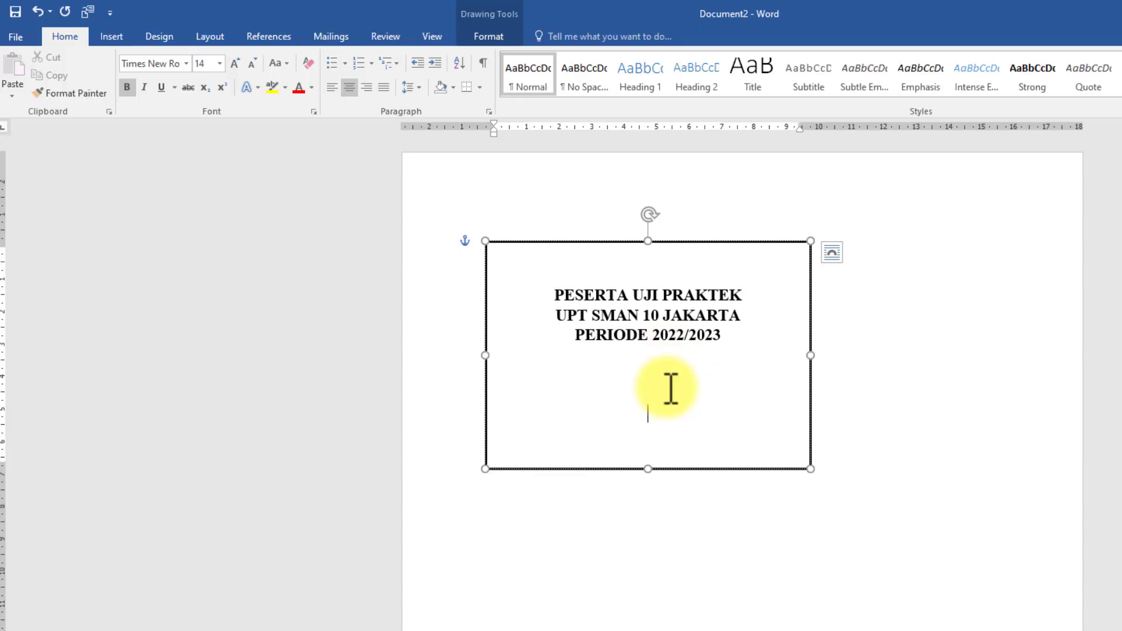
key(Return)
key(Return)
key(Return)
key(Return)
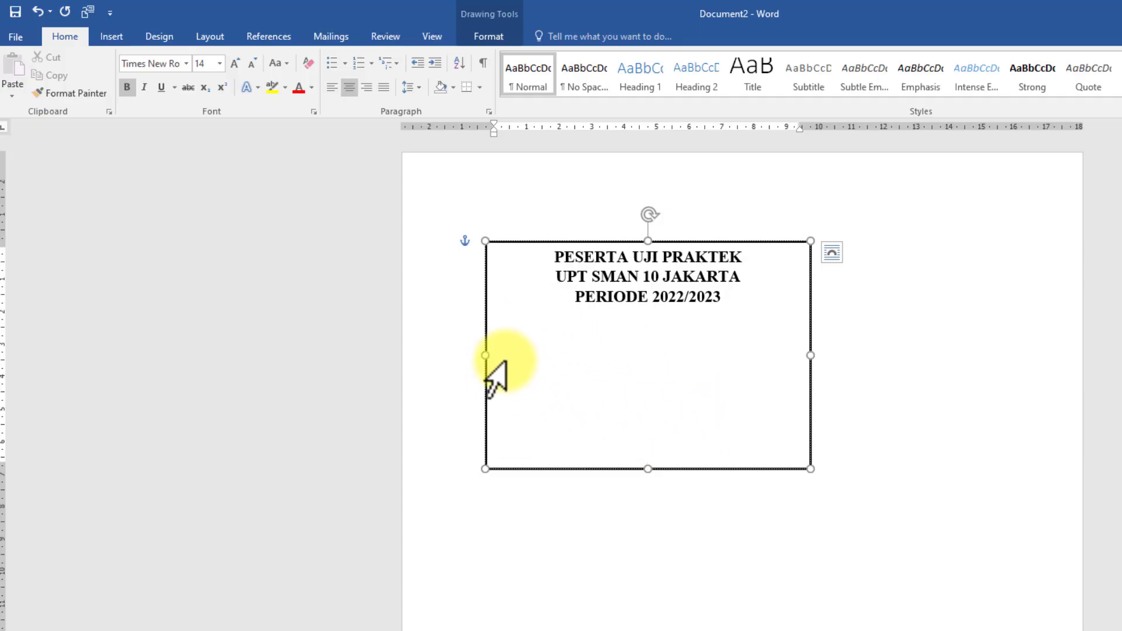
- Left-align a blank line below the heading and enter the label "NAMA" on it
click(512, 368)
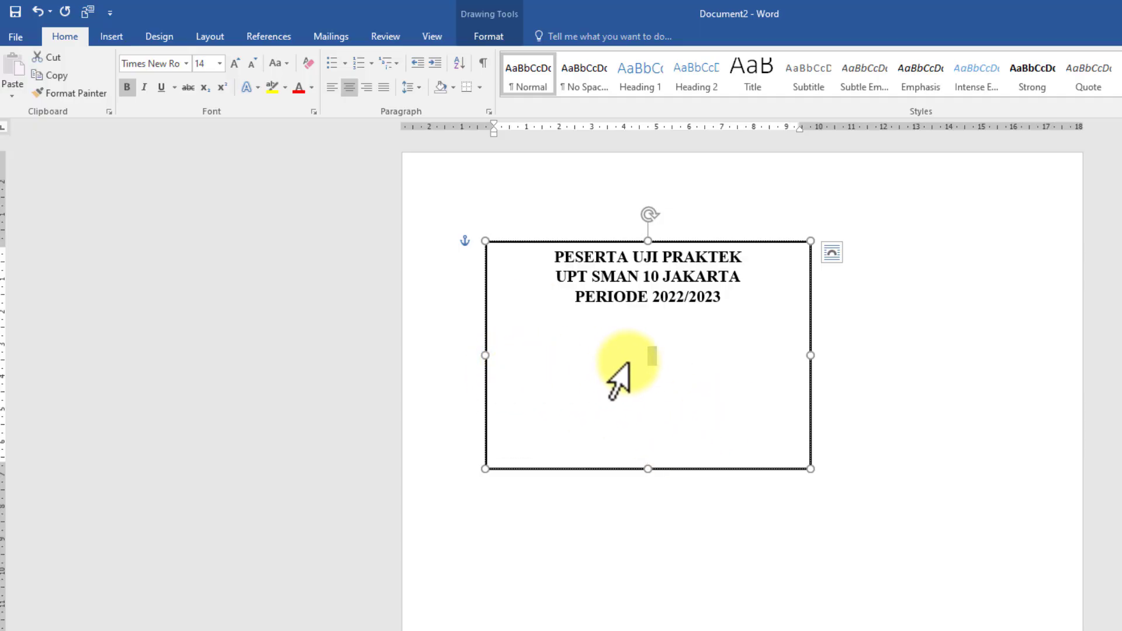
click(653, 358)
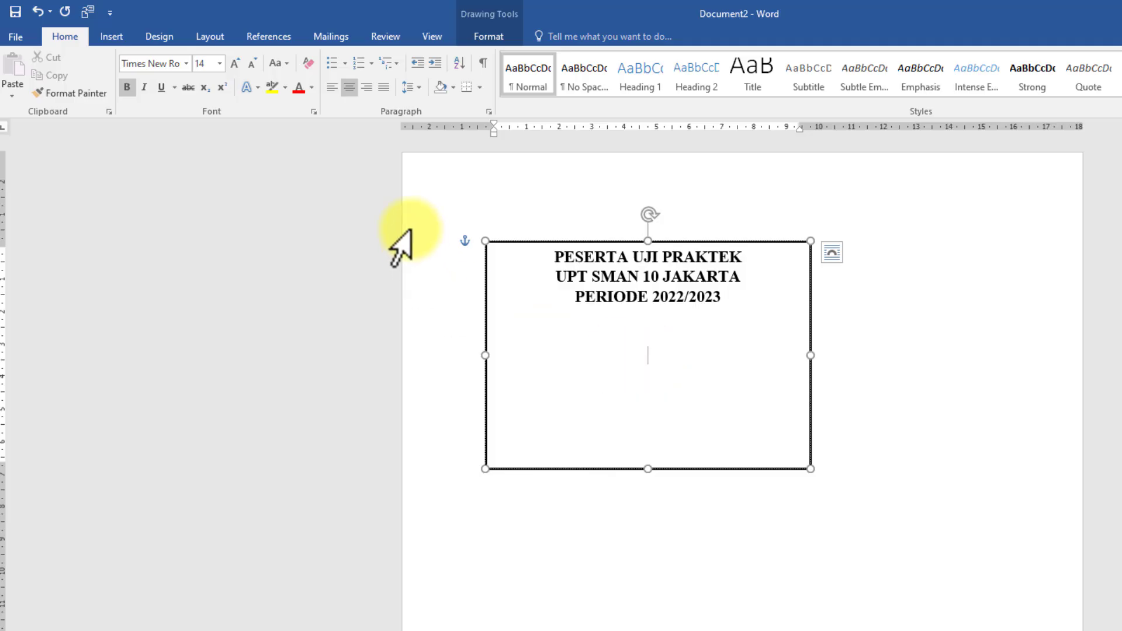
click(333, 88)
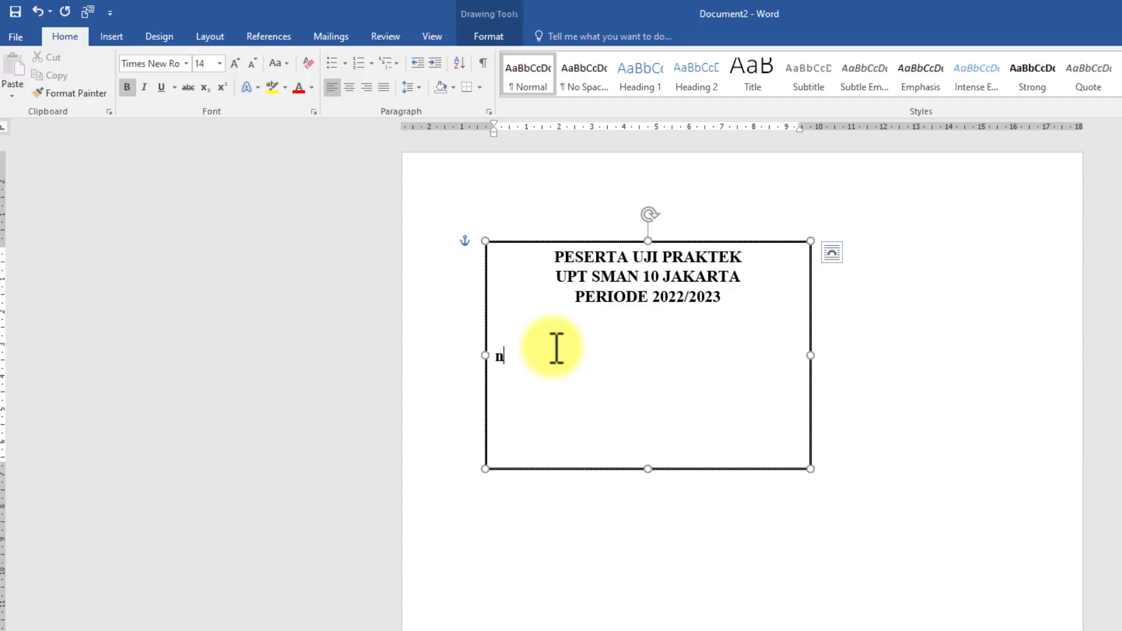
key(BackSpace)
text(NAMA)
key(Up)
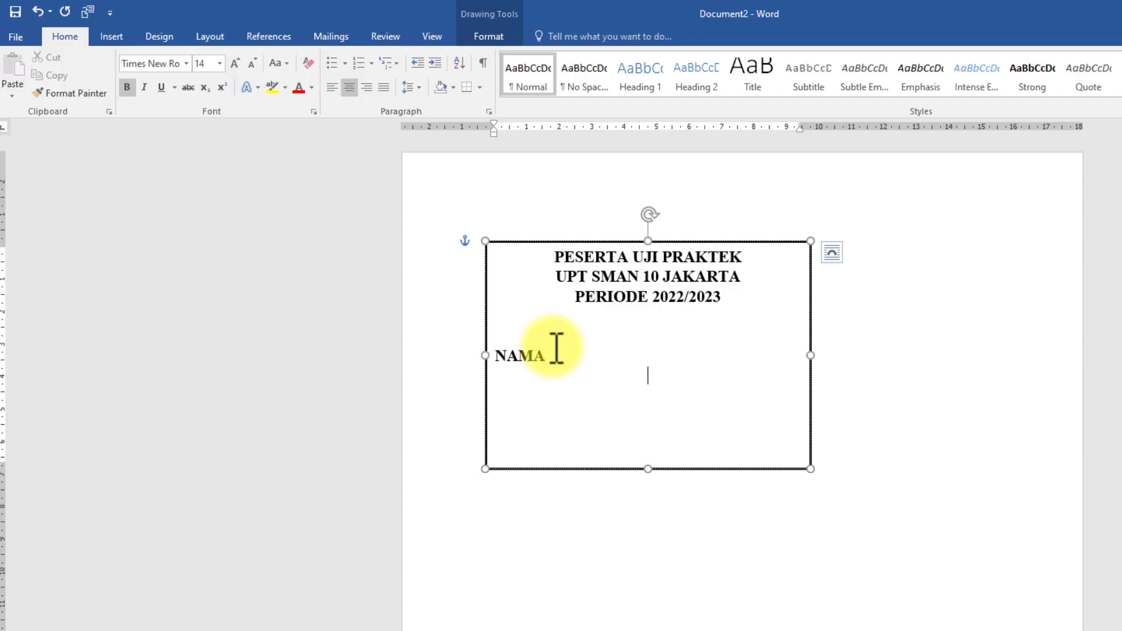
- Left-align the "NAMA" line and the blank lines below it, remove their bold and set their font size to 10
drag(760, 454, 490, 363)
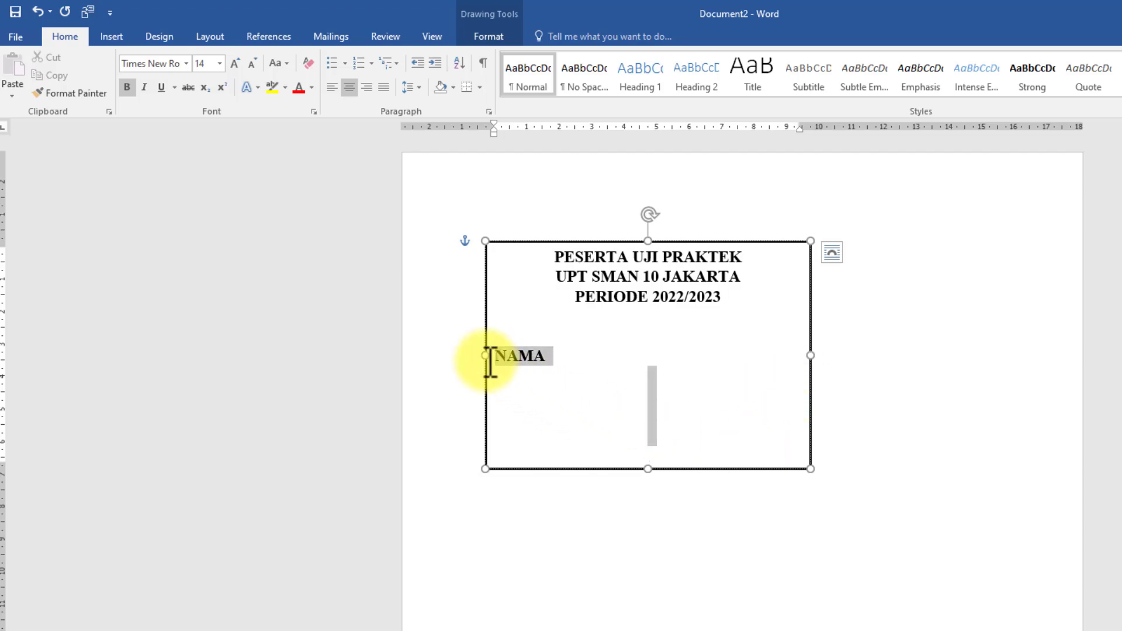
click(335, 90)
click(128, 87)
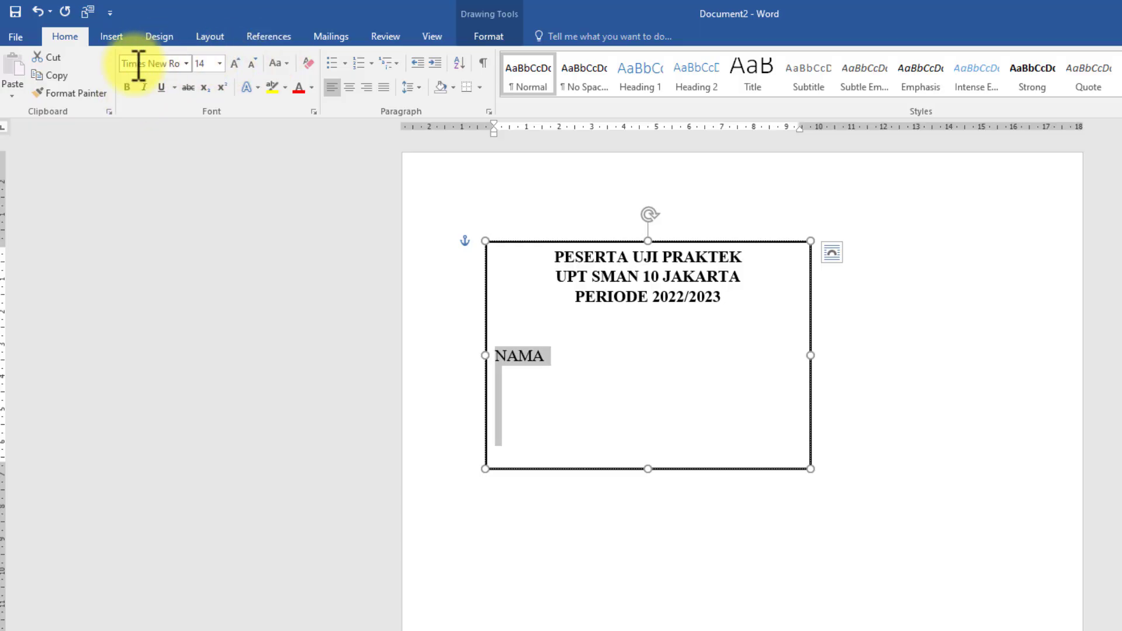
click(223, 58)
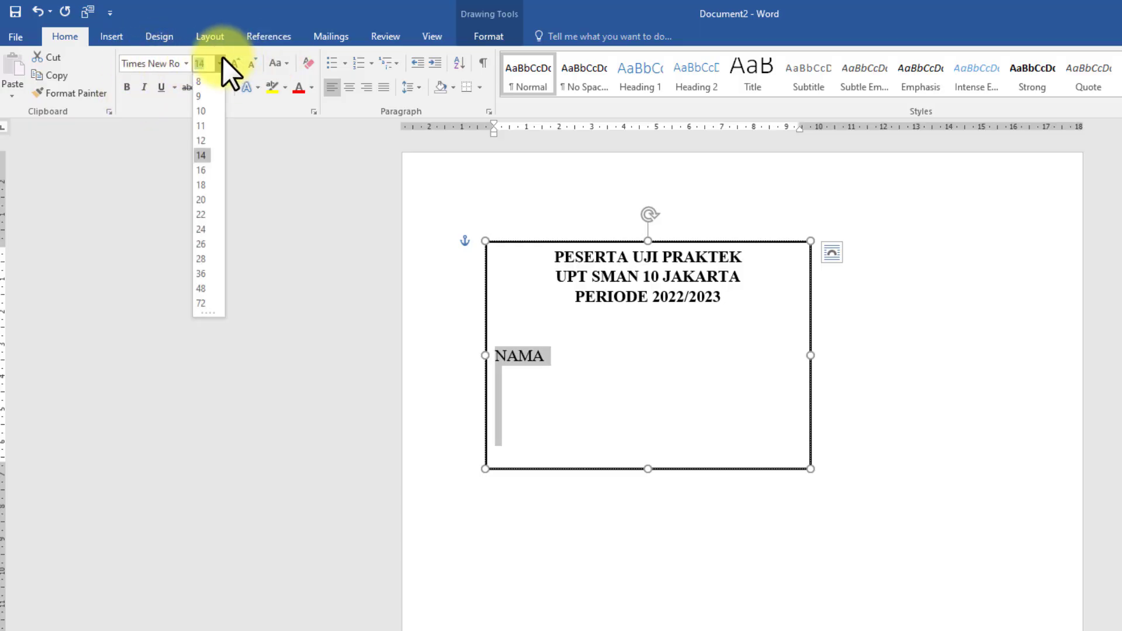
click(203, 111)
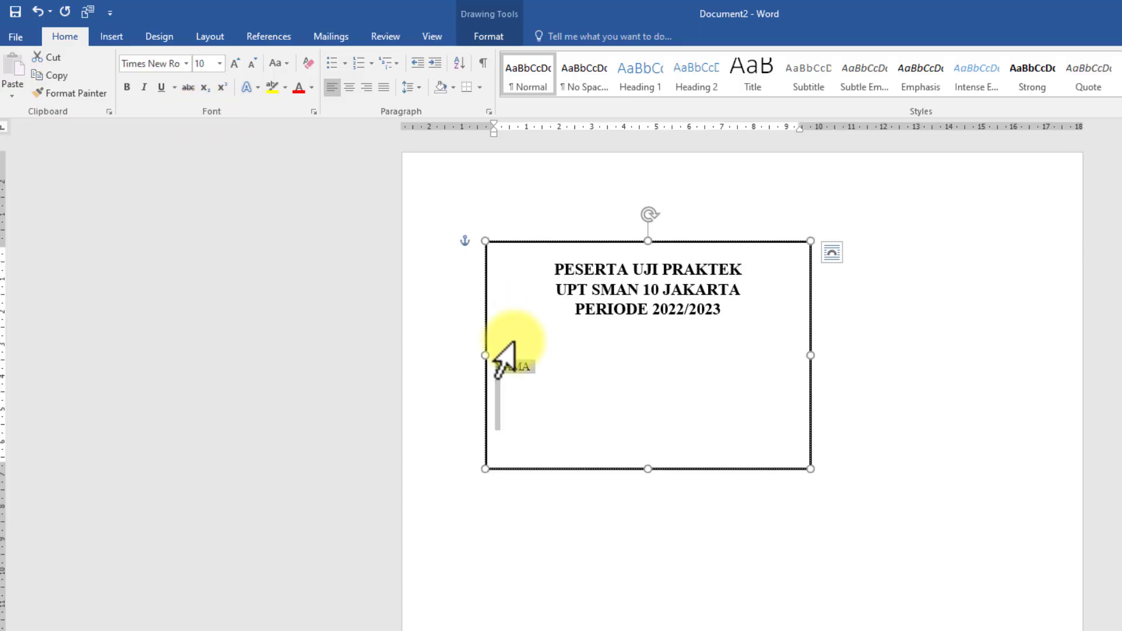
- Add the labels "RUANGAN" and "ASAL SEKOLAH" below "NAMA" and put a colon after each of the three labels
click(521, 380)
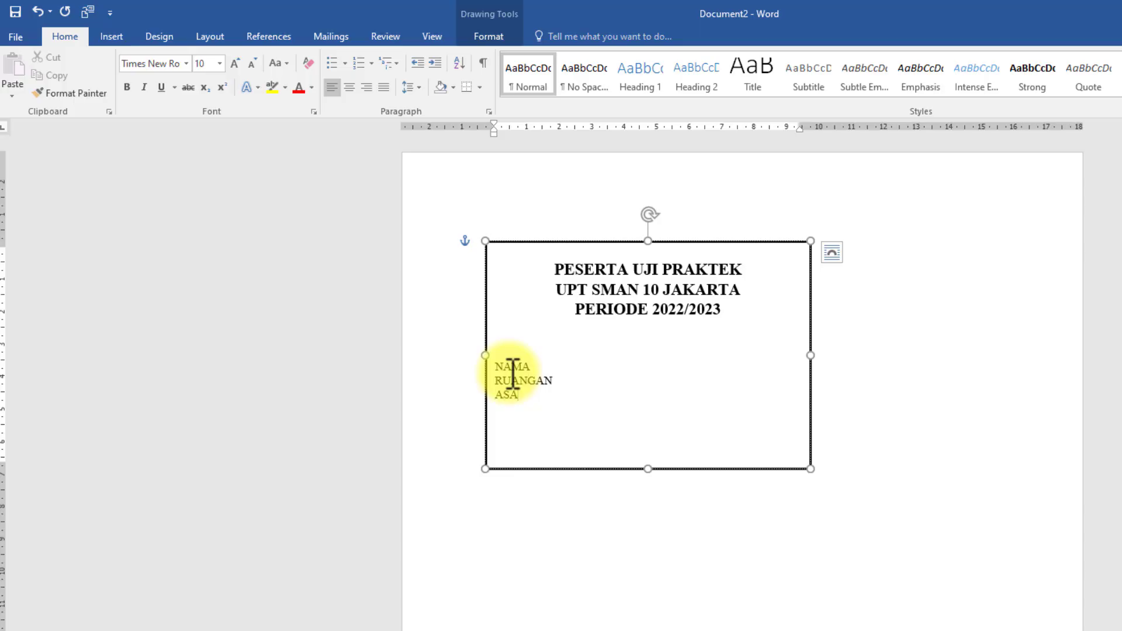
text(SEKOLAH)
click(550, 368)
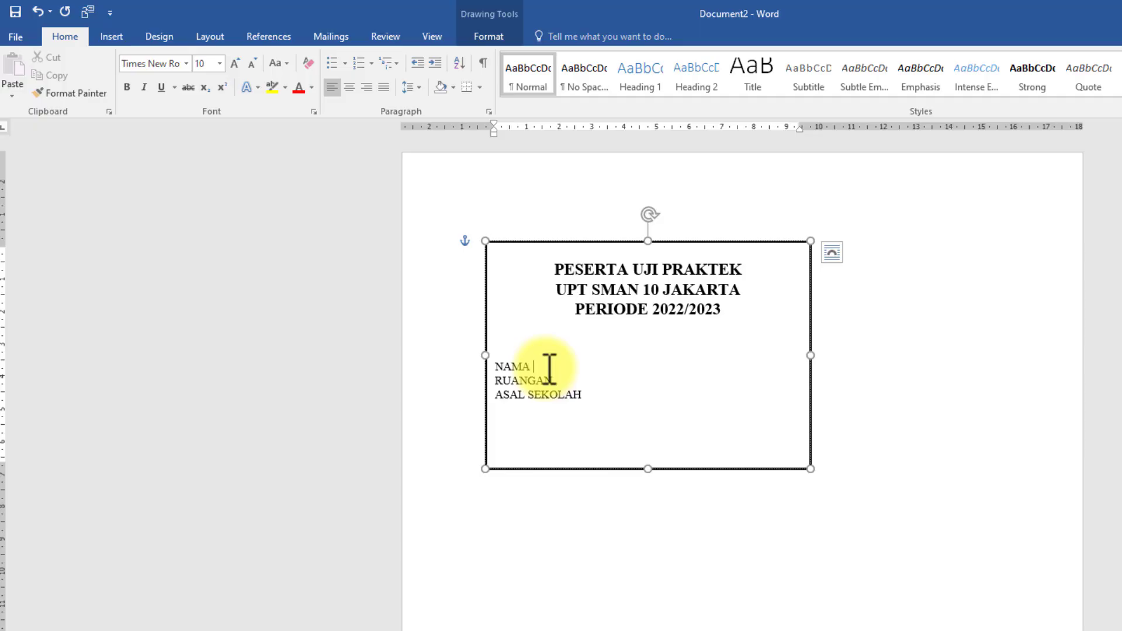
click(583, 380)
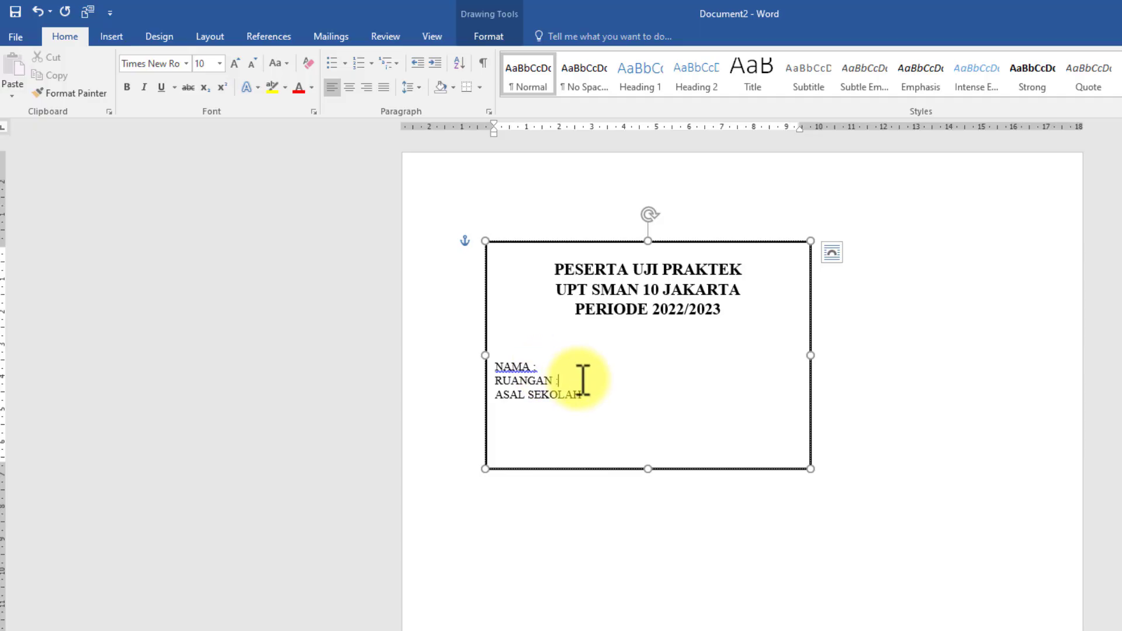
click(602, 397)
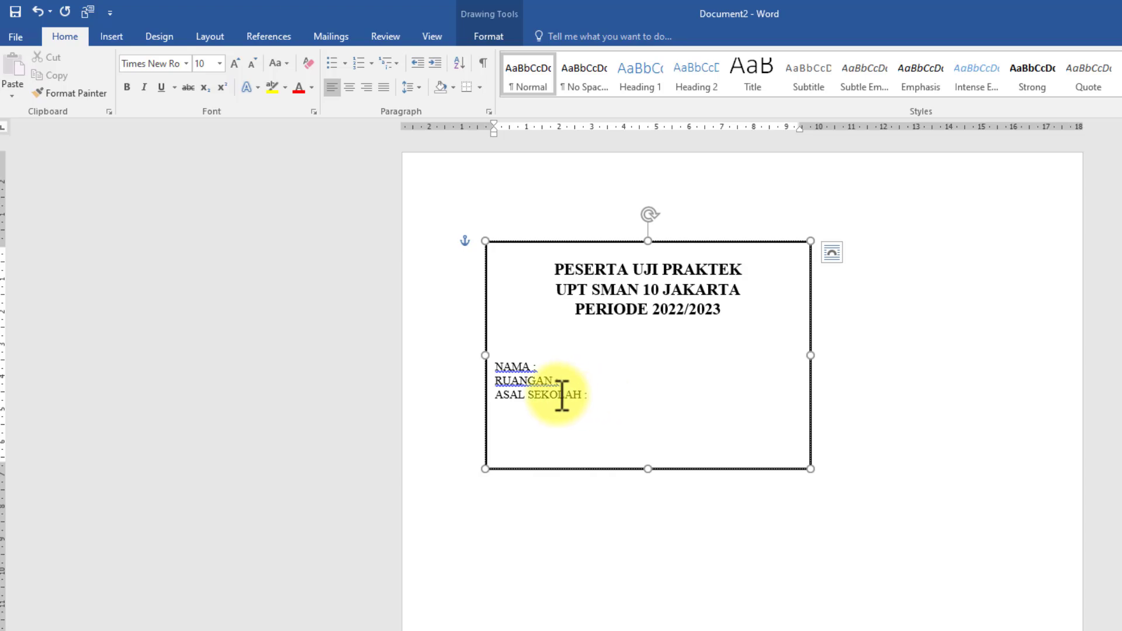
- Indent the three participant detail lines to 3 cm, including both the first-line and hanging indents
drag(599, 393, 494, 369)
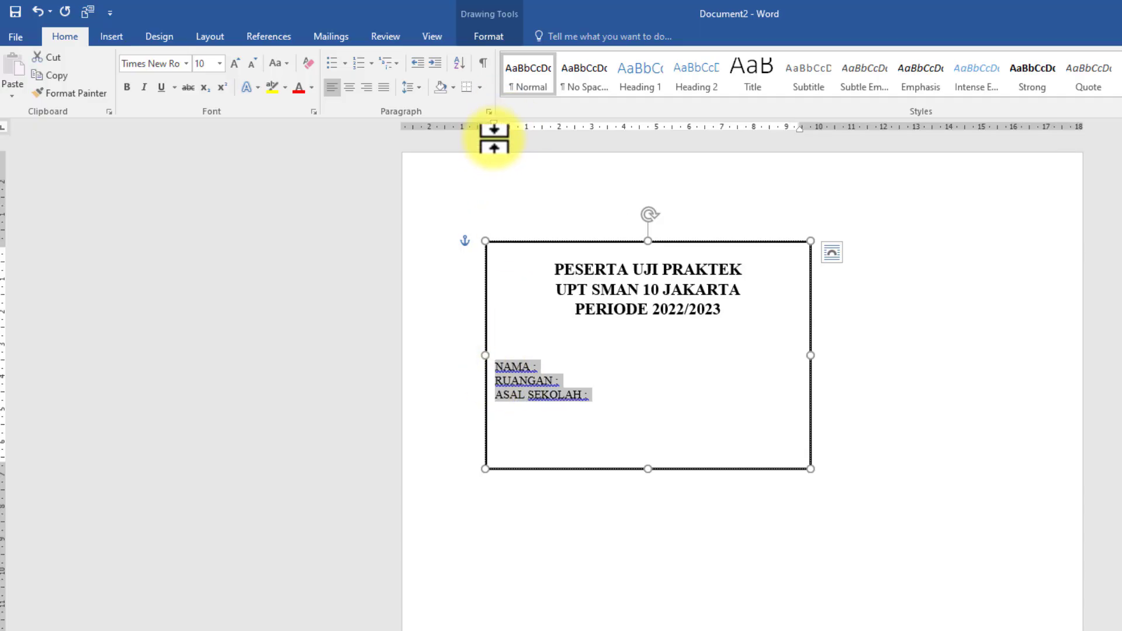
drag(494, 131, 593, 147)
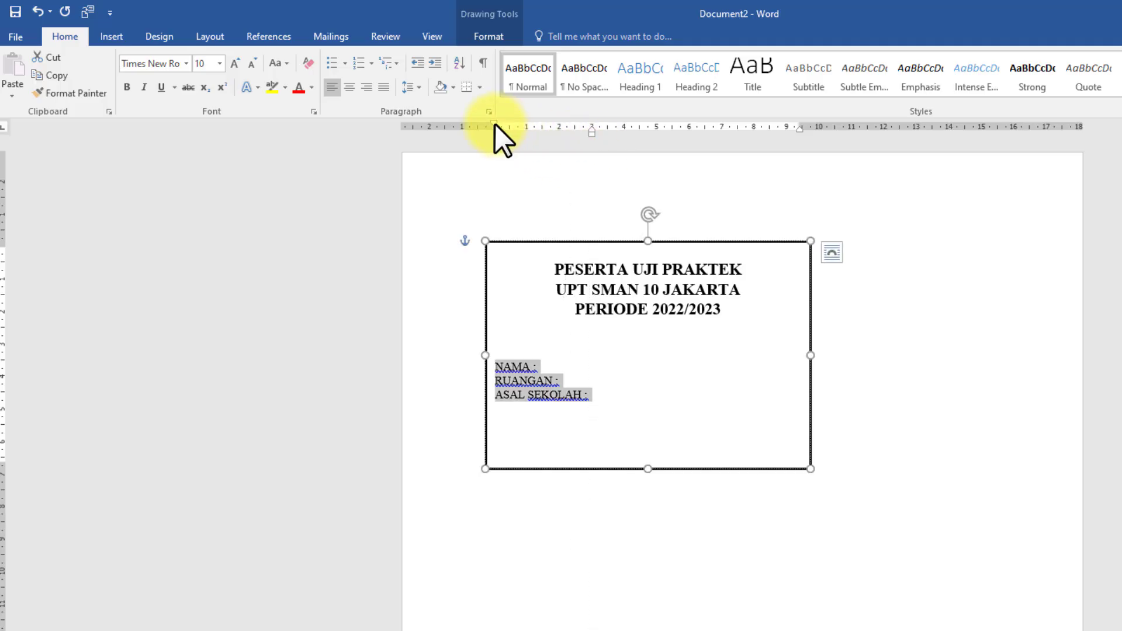
drag(496, 124, 592, 150)
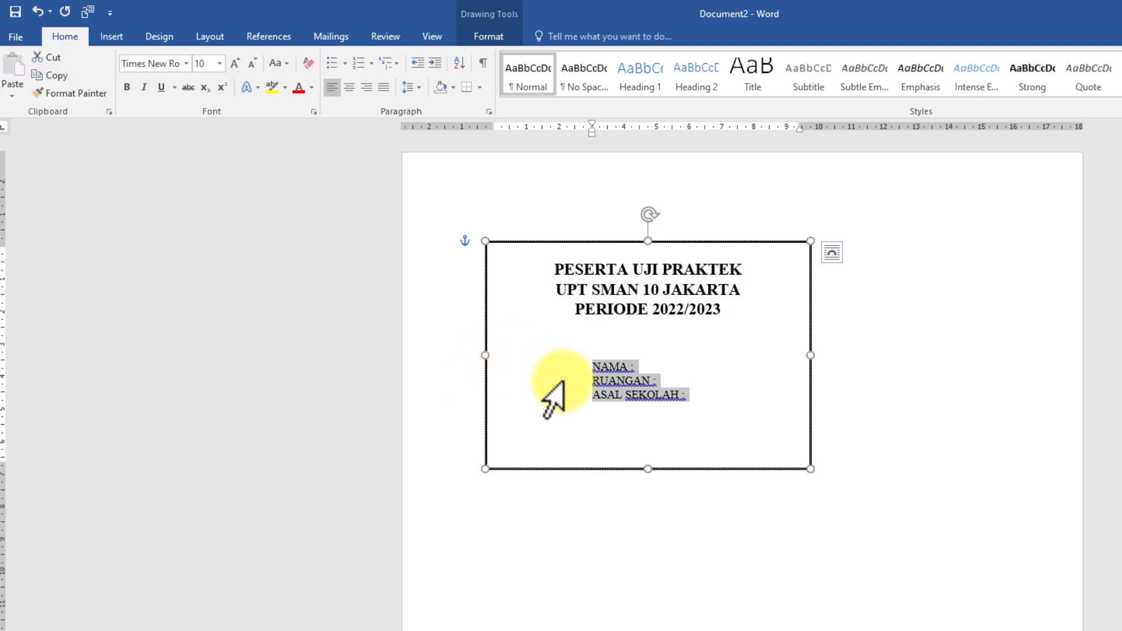
click(634, 556)
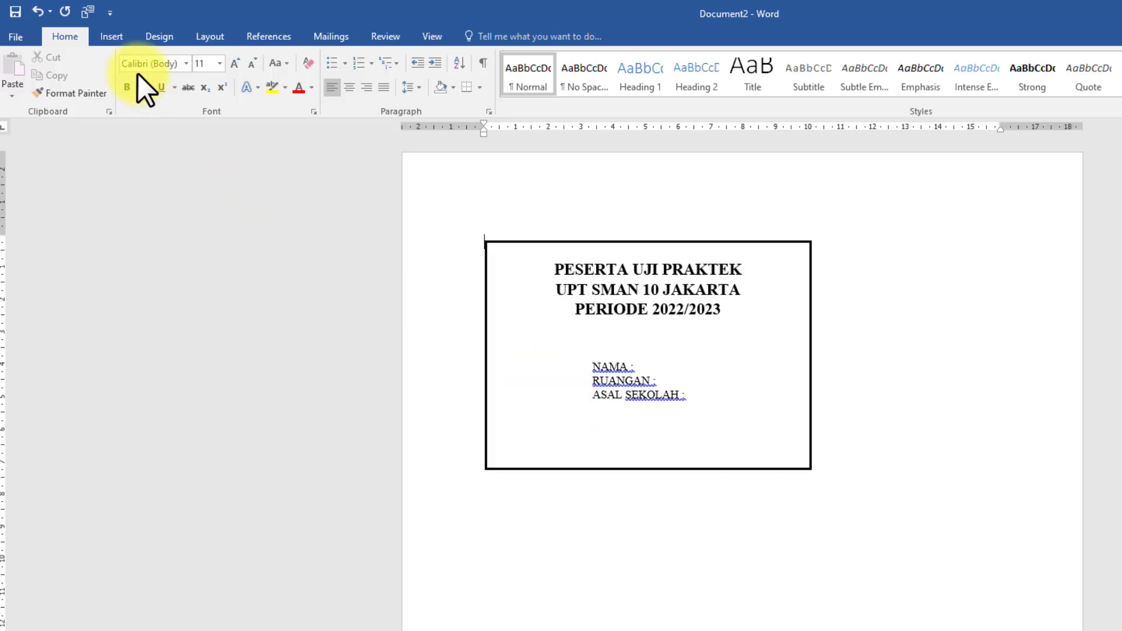
- Draw a second rectangle about 2.5 cm high and 3.6 cm wide below the card
click(111, 38)
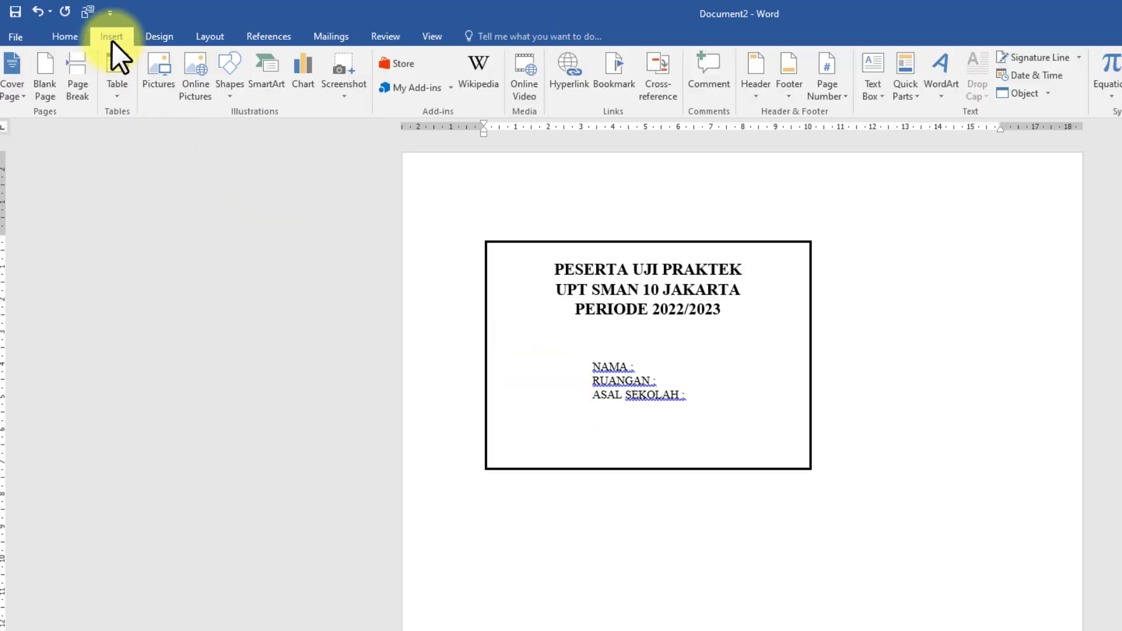
click(239, 95)
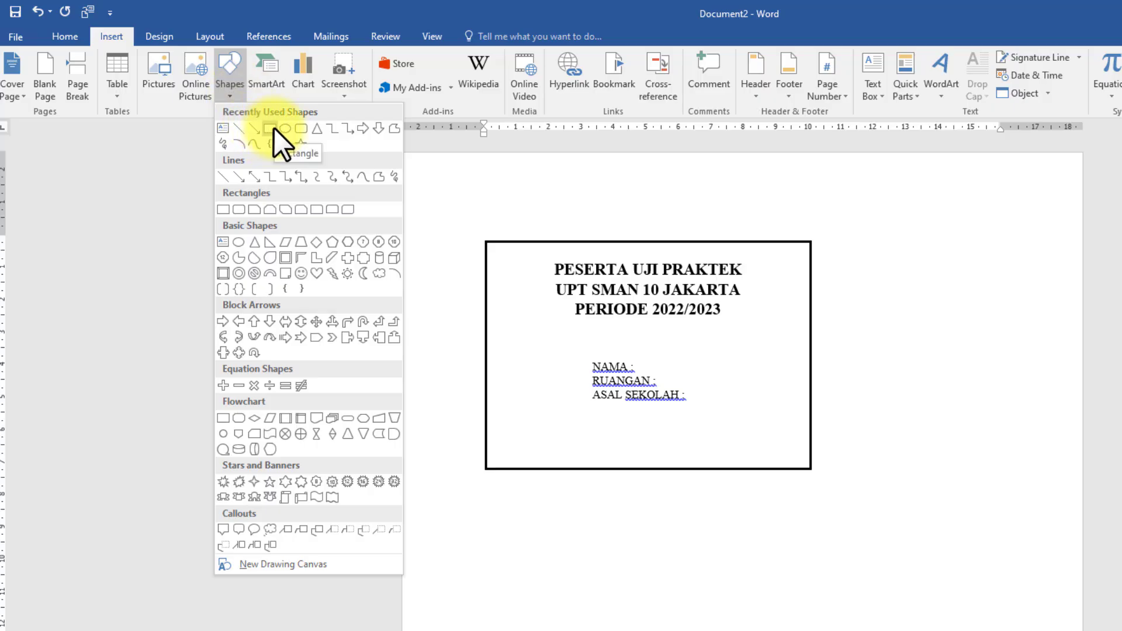
click(273, 128)
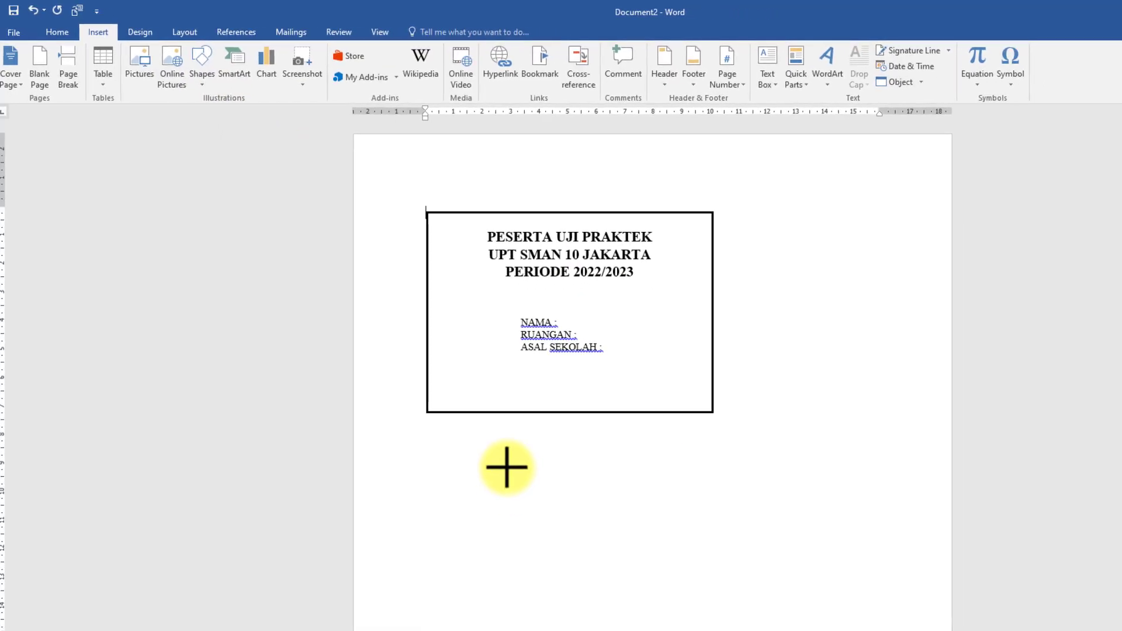
mouse_move(507, 467)
mouse_down()
mouse_move(584, 539)
mouse_move(612, 539)
mouse_up()
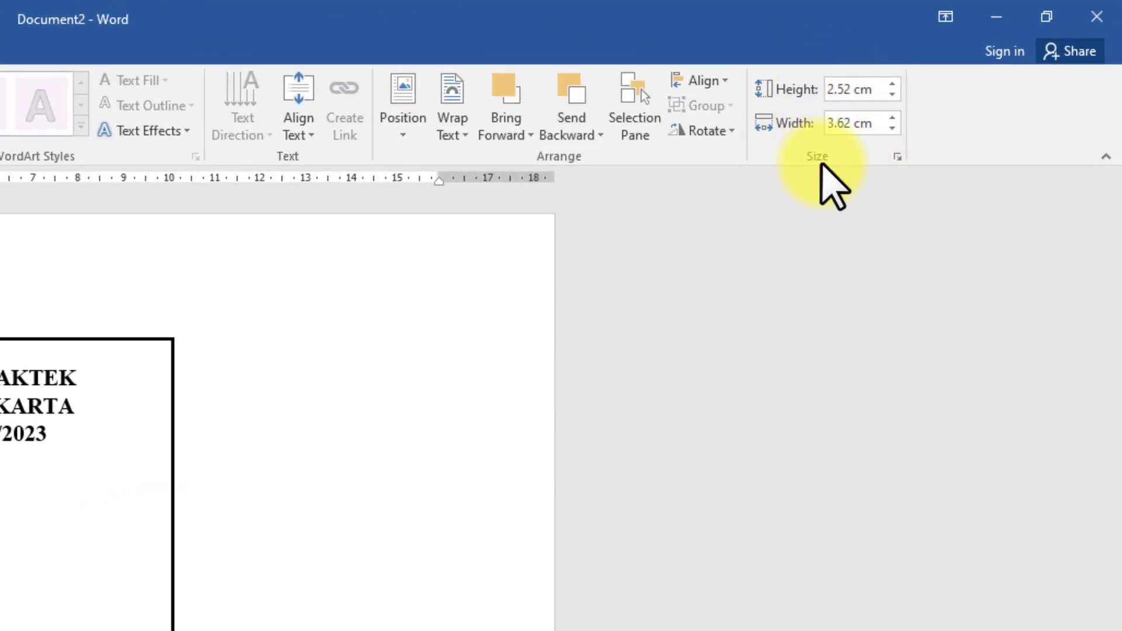
- Resize the new rectangle below the card to 3 cm high and 2.2 cm wide
click(859, 91)
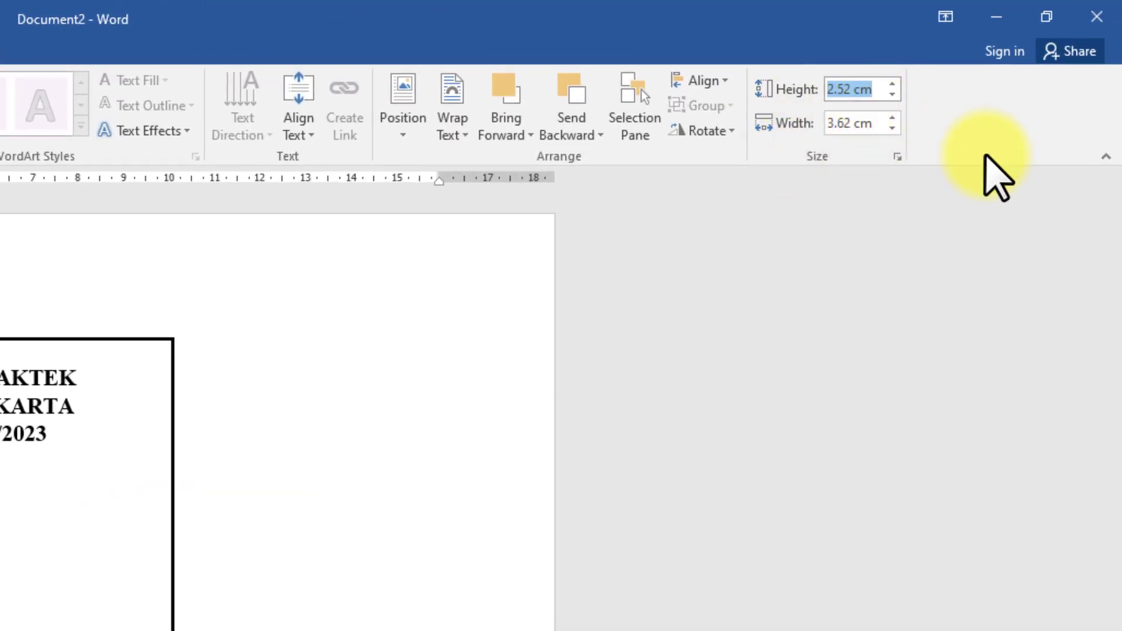
text(3)
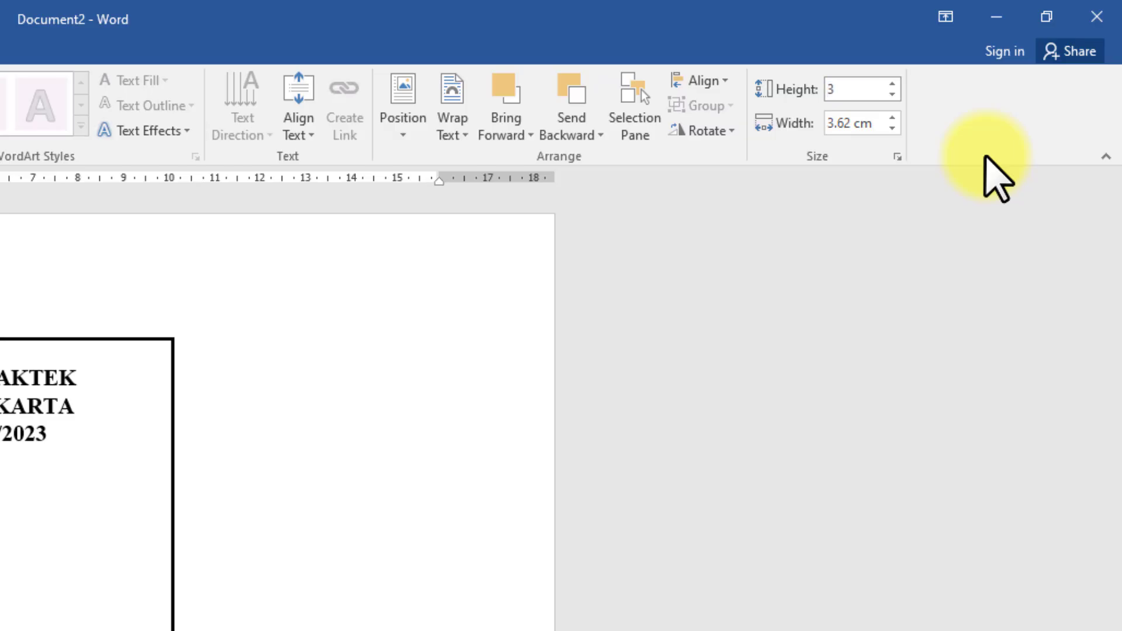
click(858, 125)
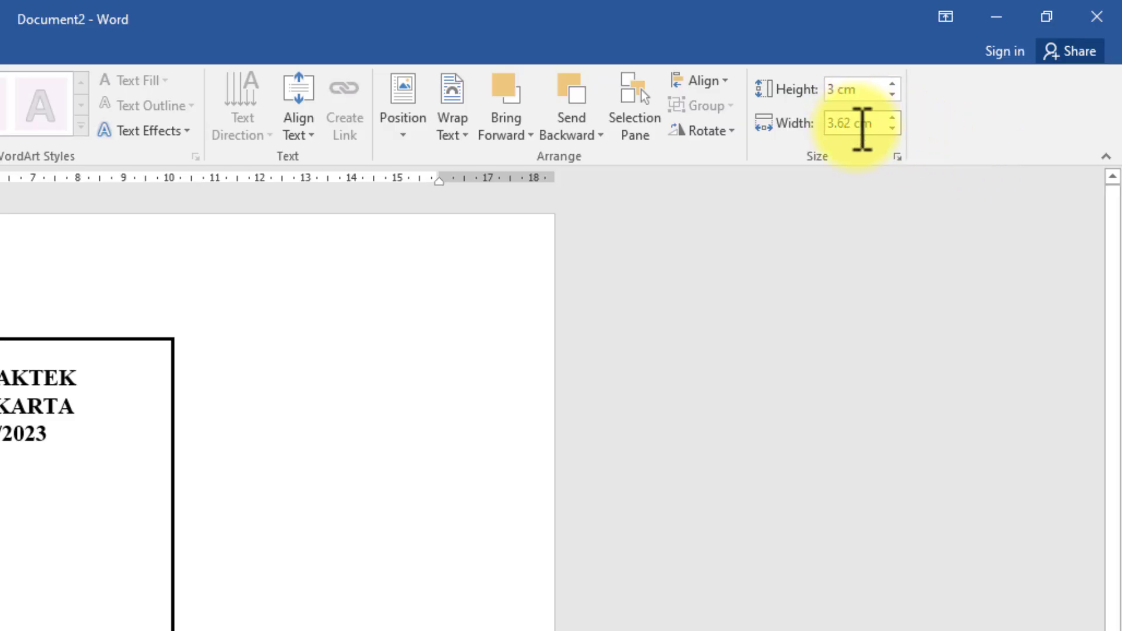
text(2)
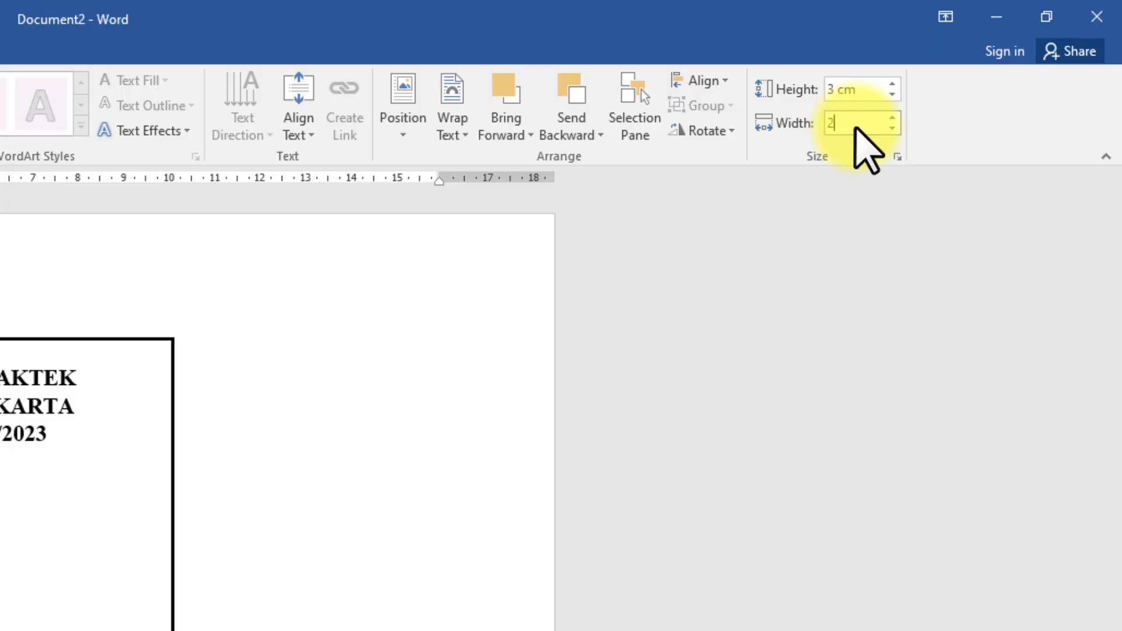
text(.2)
key(Return)
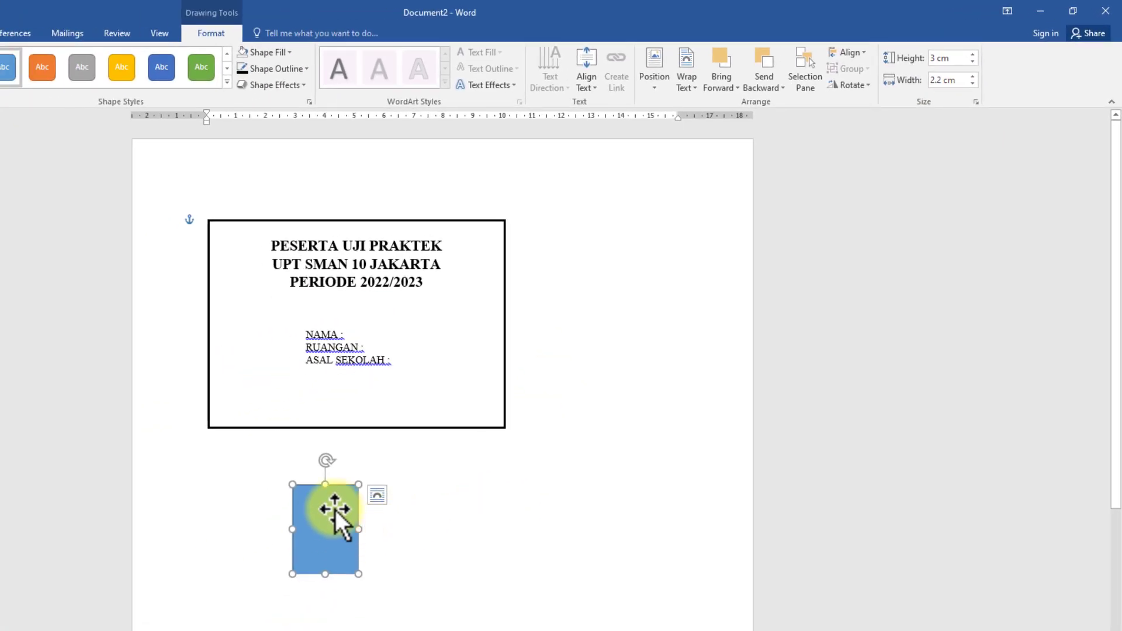
- Remove the small rectangle's fill and give it a black outline 1½ pt thick
click(289, 50)
click(268, 177)
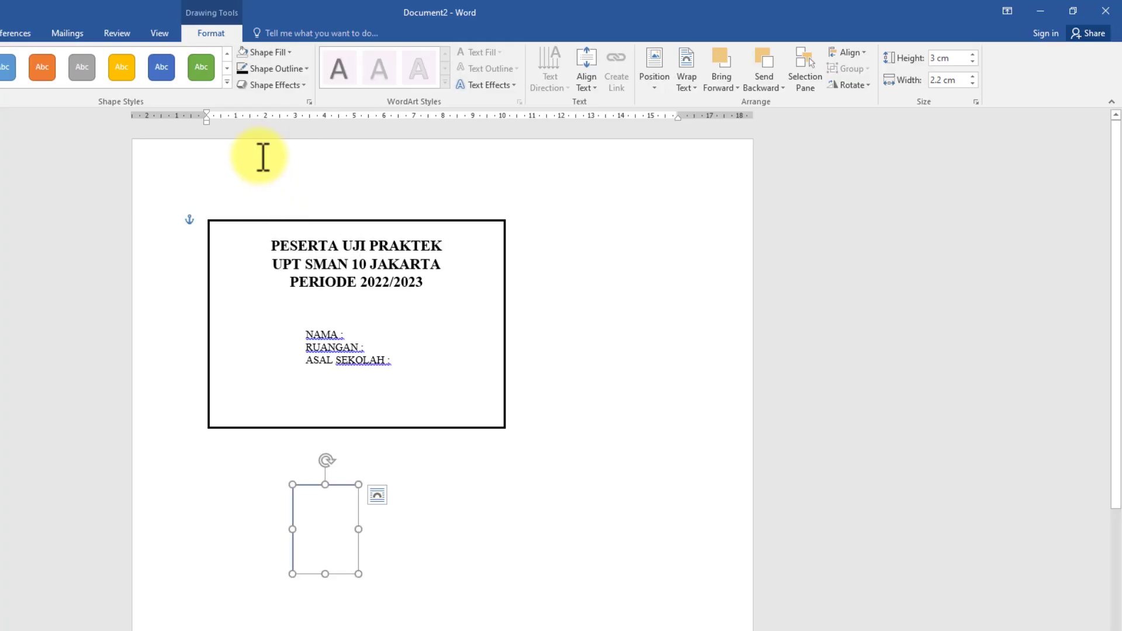
click(303, 66)
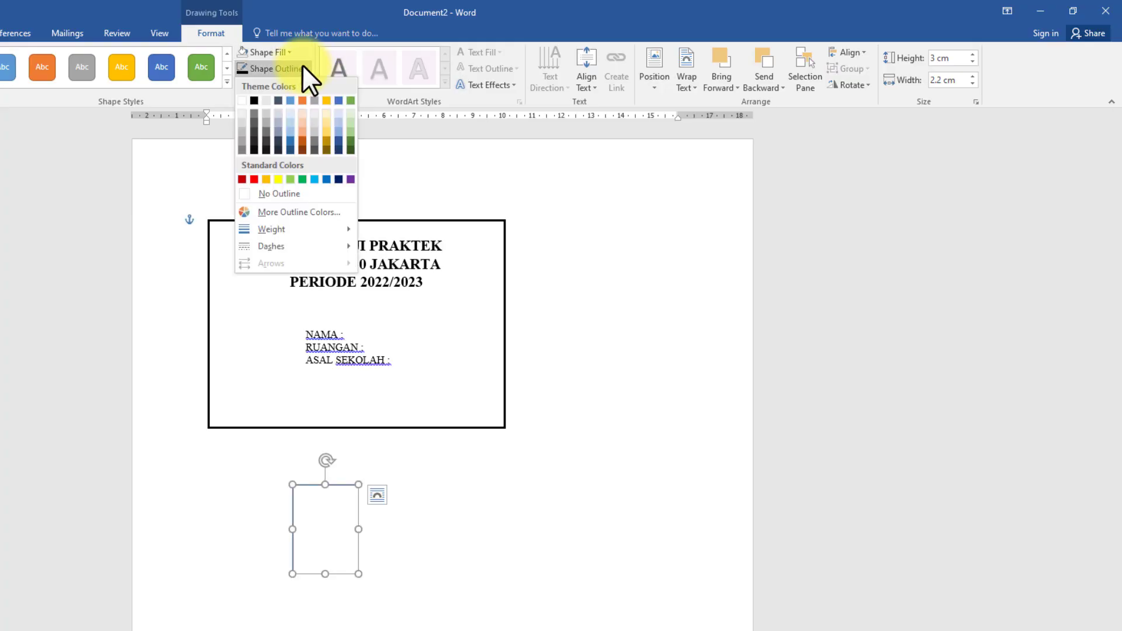
click(253, 100)
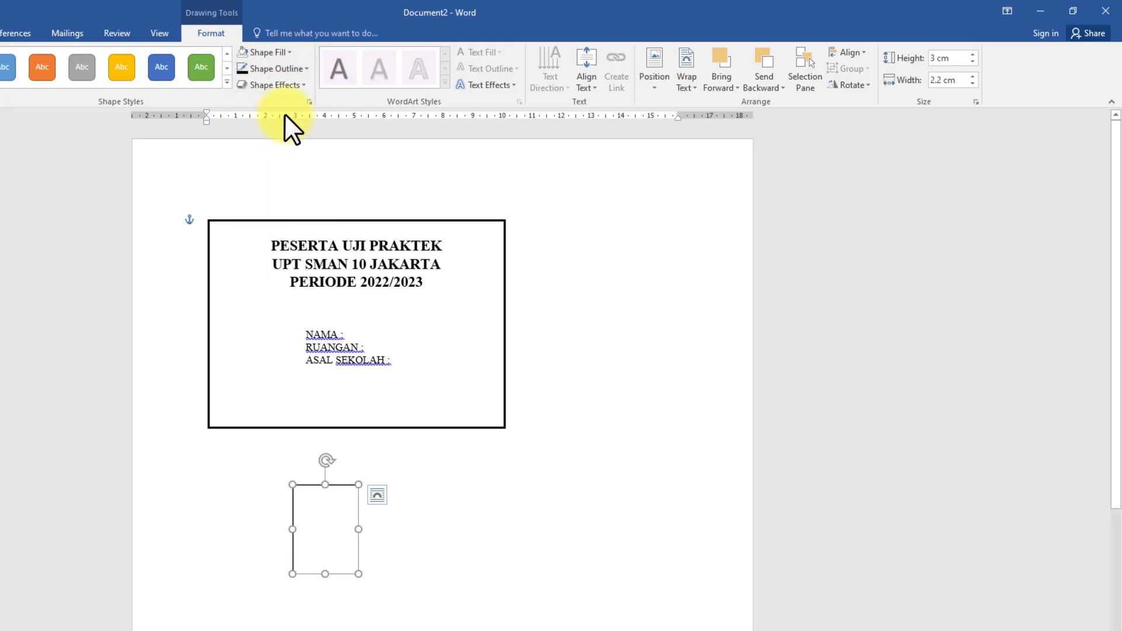
click(303, 66)
mouse_move(274, 230)
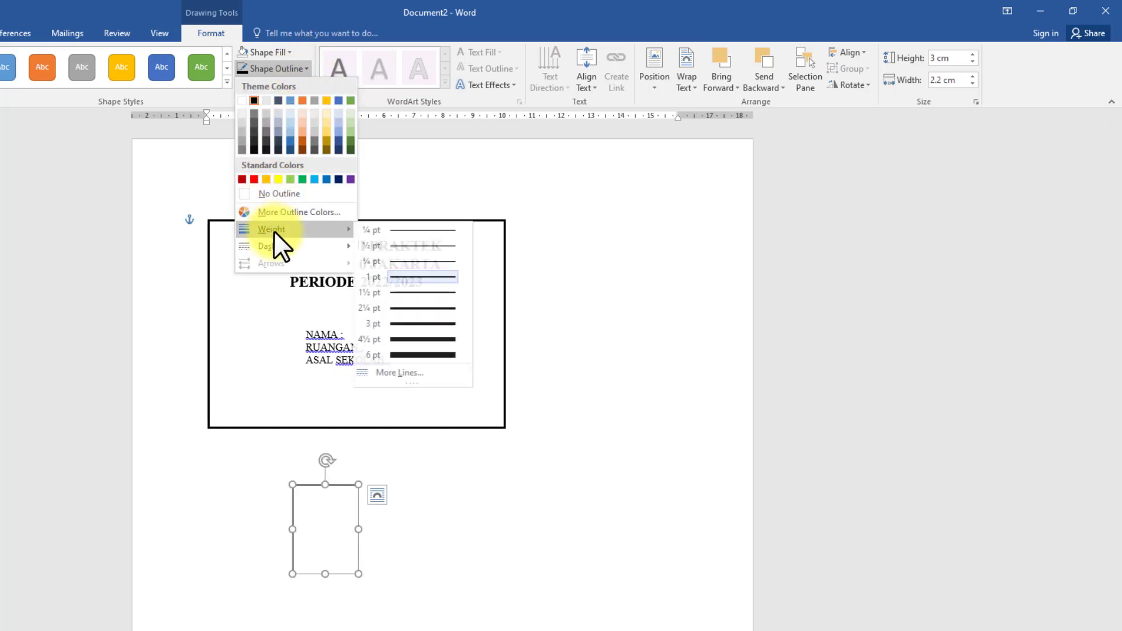
click(400, 294)
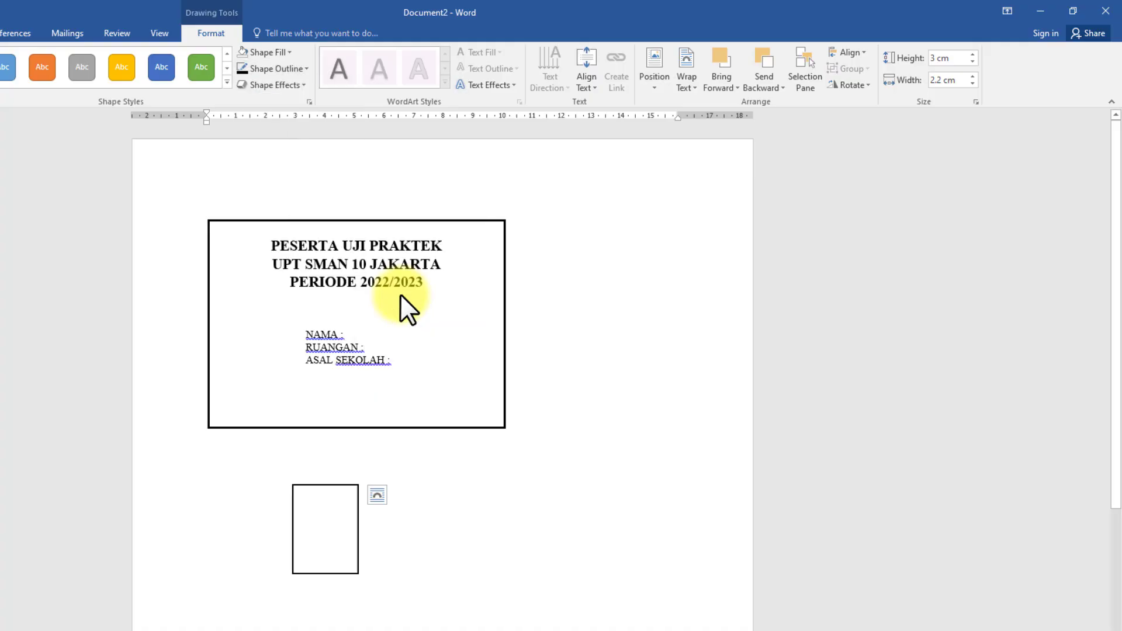
- Move the small rectangle into the card, beside the participant detail lines, as the photo box
click(360, 500)
drag(355, 499, 286, 332)
click(388, 471)
- Set the spacing after the NAMA, RUANGAN and ASAL SEKOLAH lines to Auto
click(394, 349)
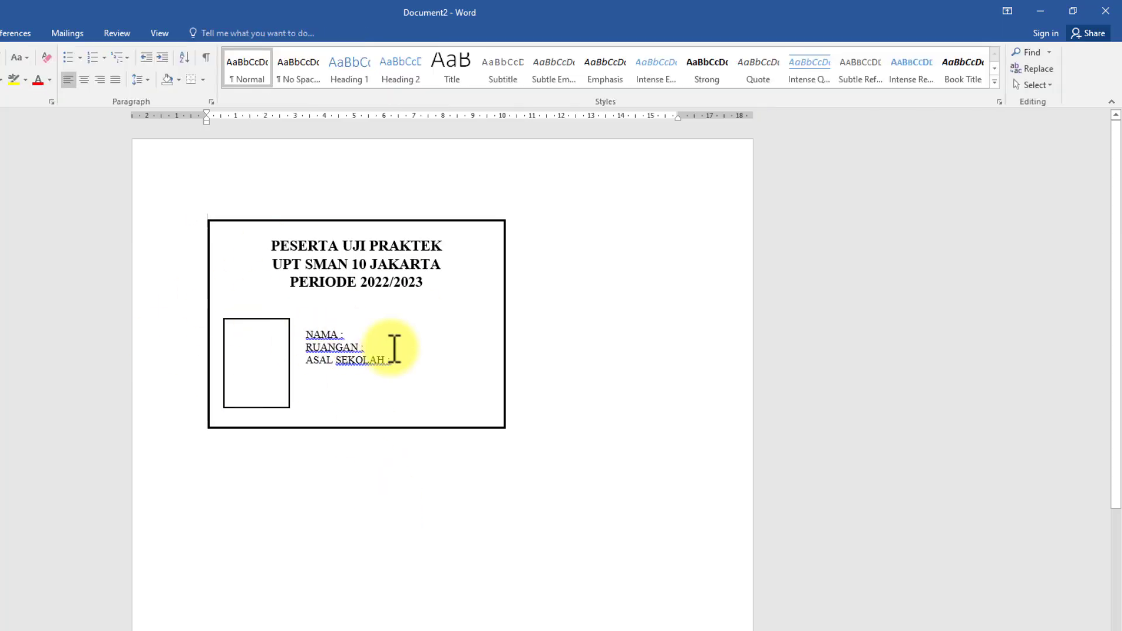
drag(396, 364, 317, 338)
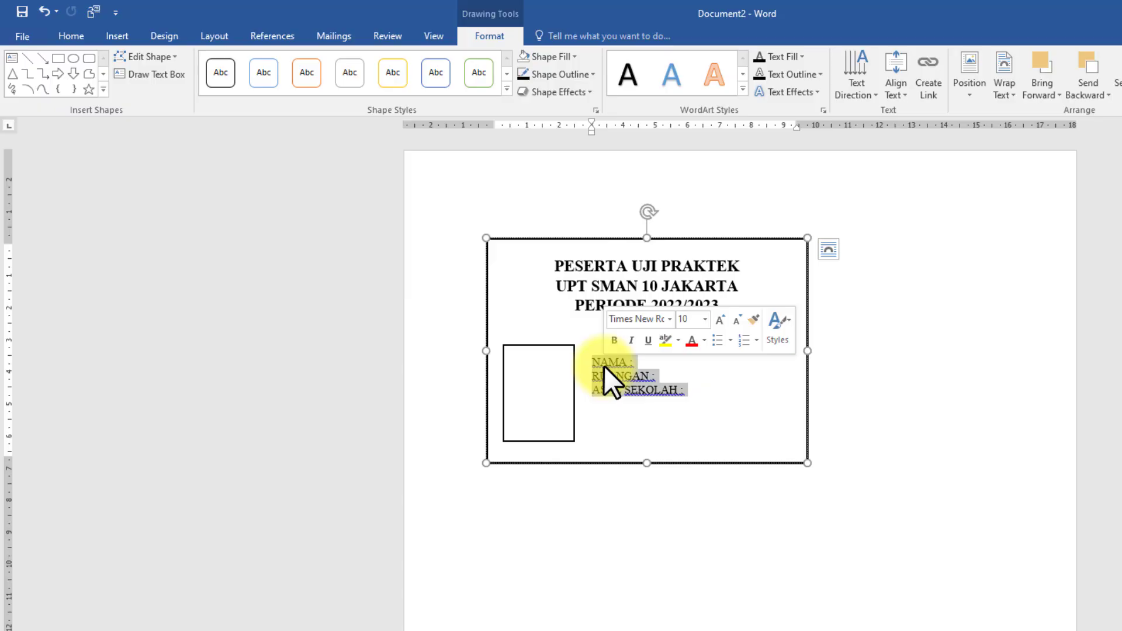
click(70, 37)
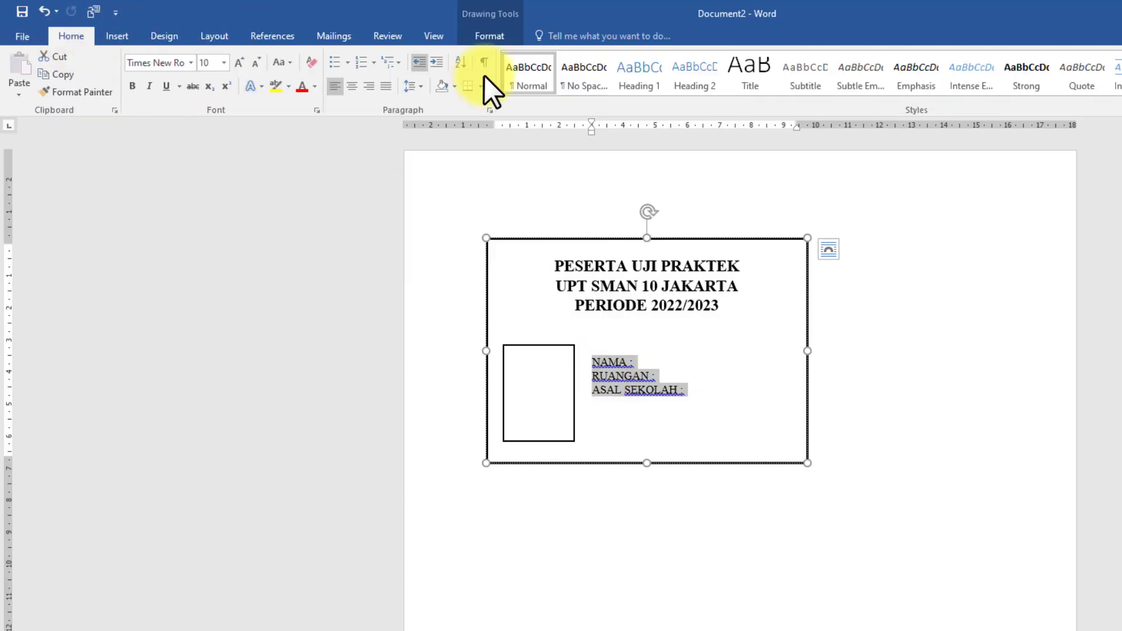
click(489, 109)
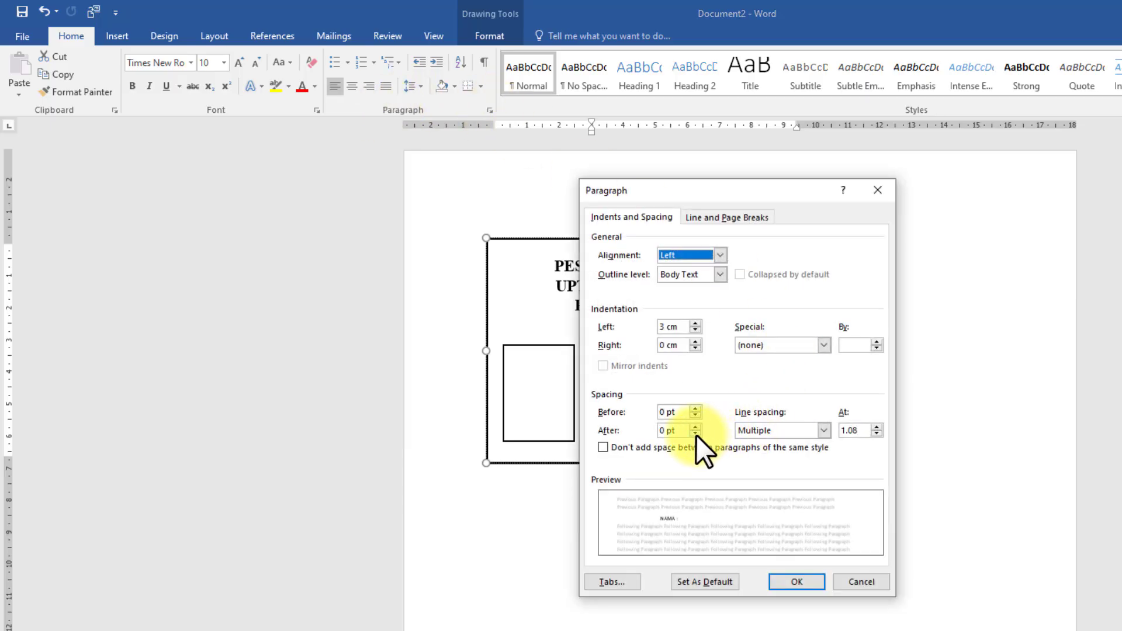
click(696, 434)
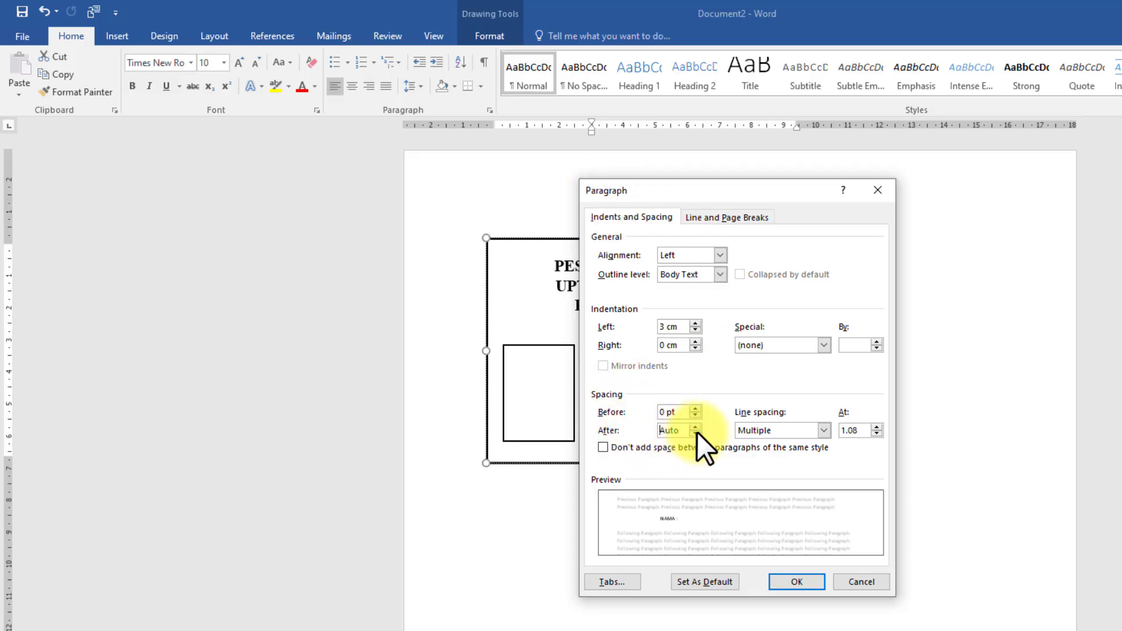
click(796, 582)
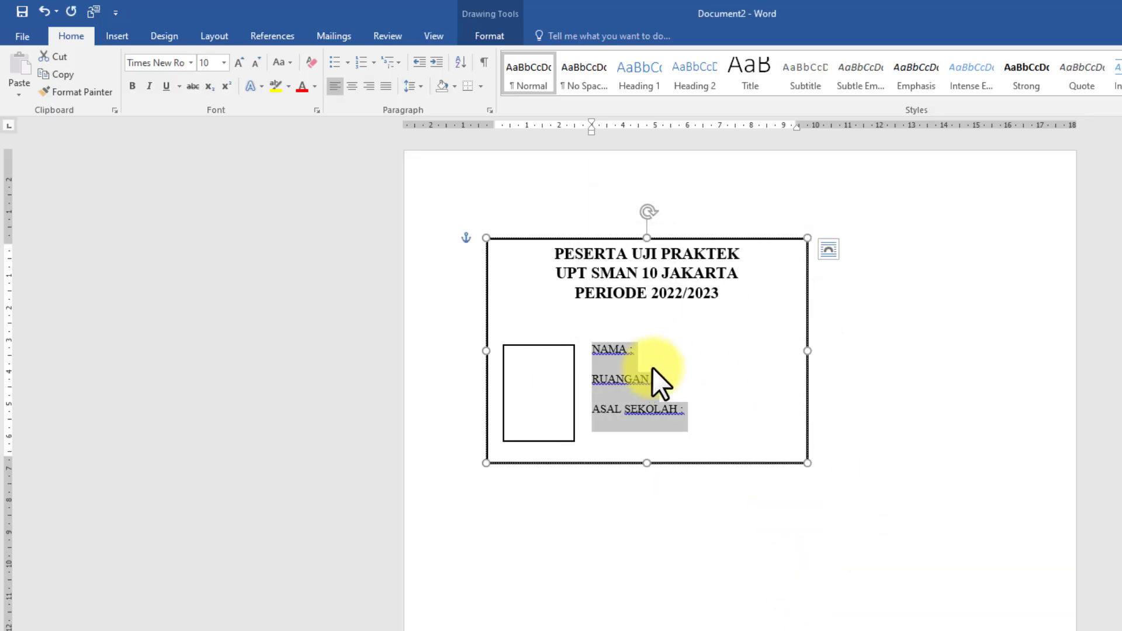
- Insert a tab before the colon in each of the NAMA, RUANGAN and ASAL SEKOLAH lines
click(699, 412)
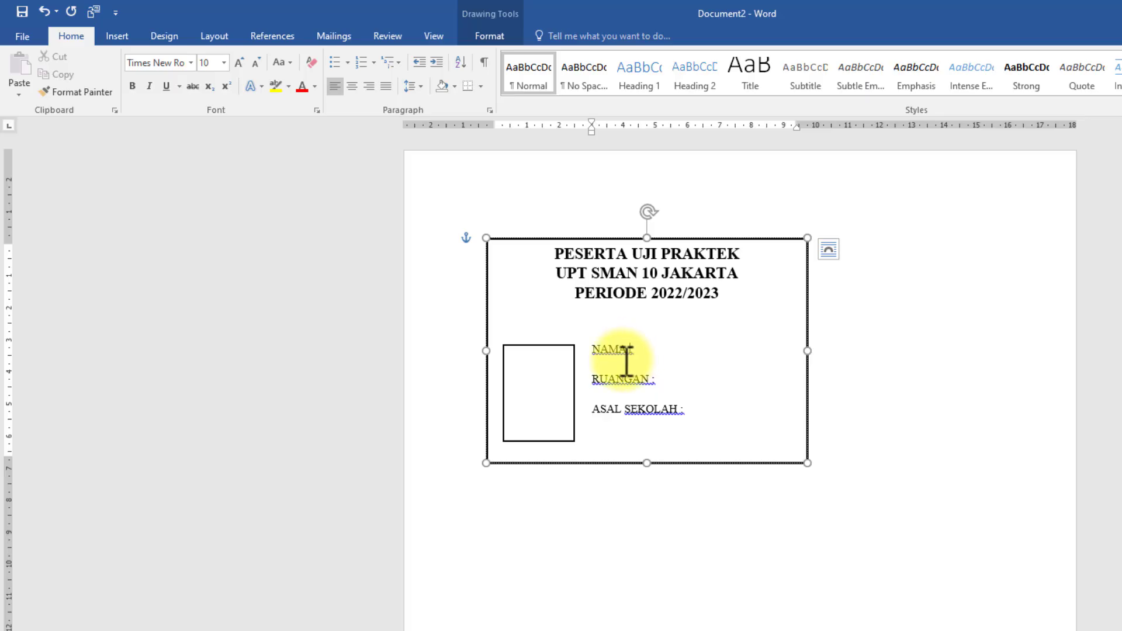
key(Tab)
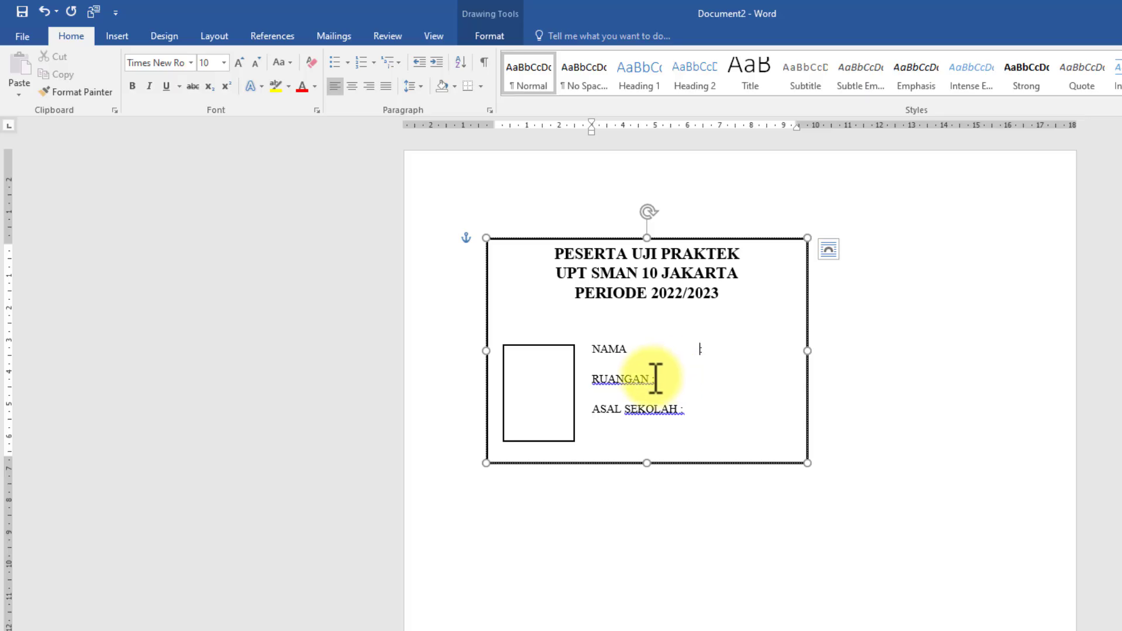
key(Tab)
key(Tab)
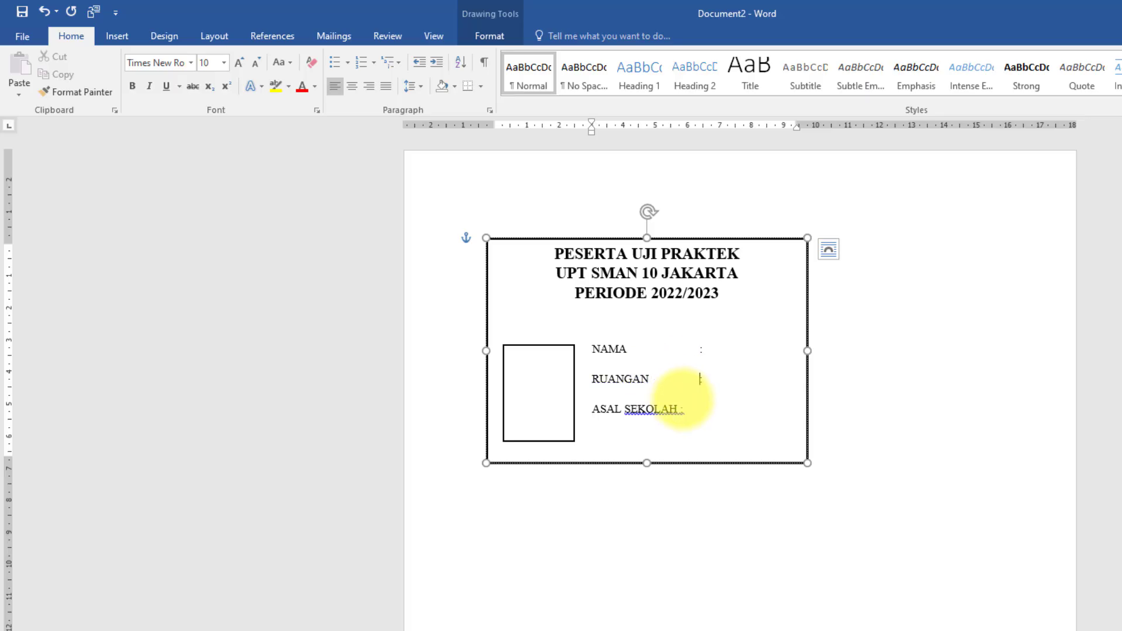
click(682, 409)
key(Tab)
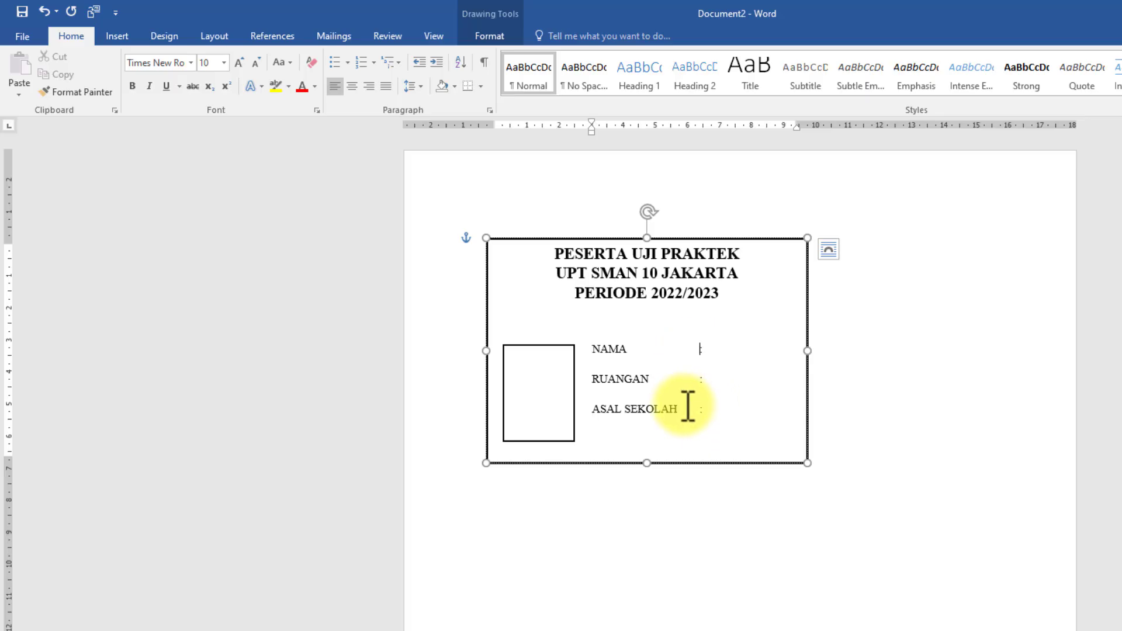
- Add a left tab stop at about 6 cm and align the colons of all three participant detail lines to it
click(669, 126)
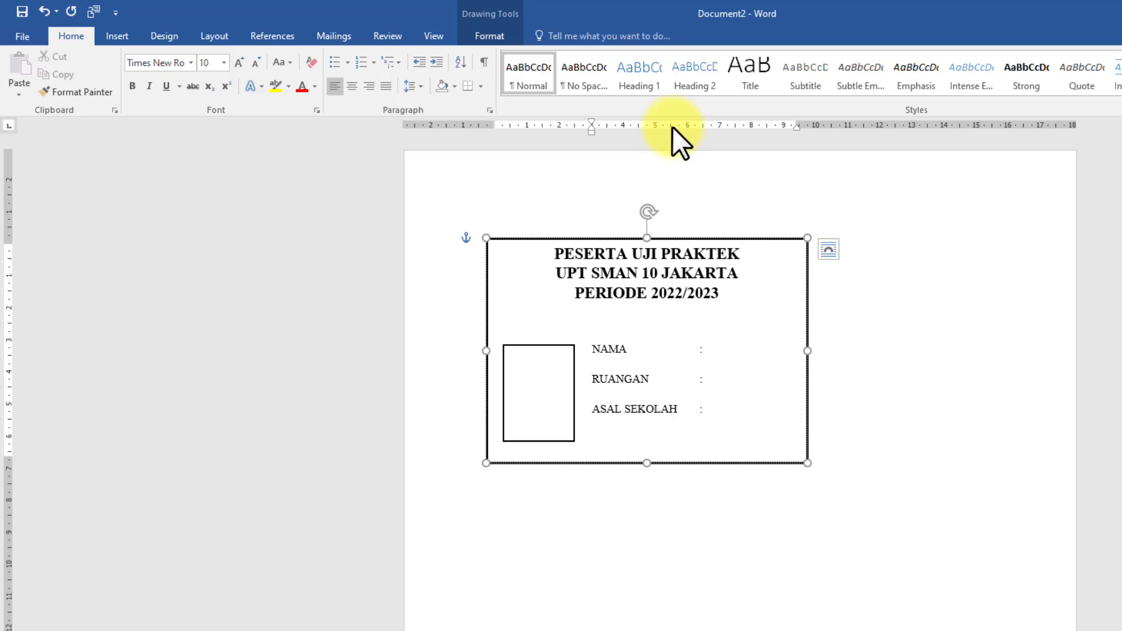
drag(672, 127, 688, 128)
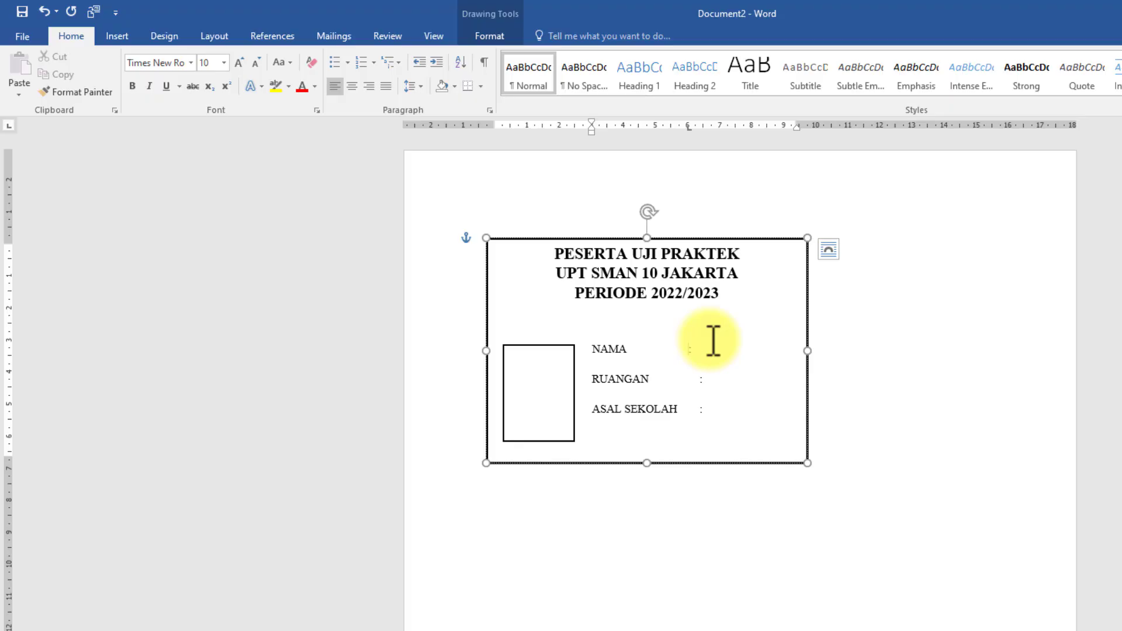
click(703, 379)
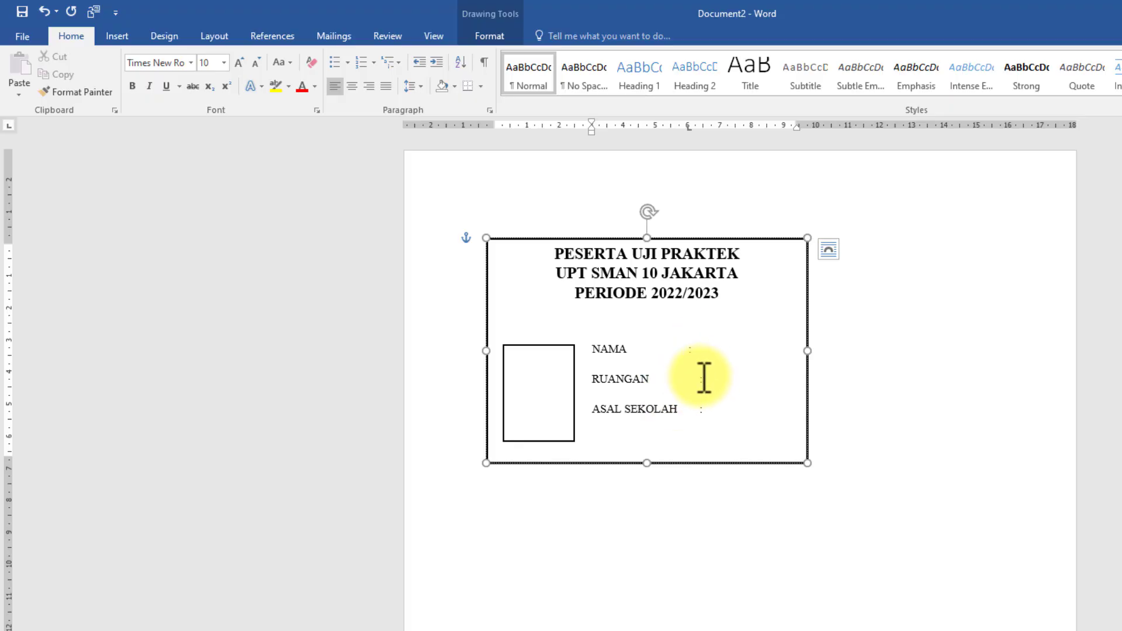
key(BackSpace)
click(702, 409)
key(BackSpace)
key(BackSpace)
click(44, 11)
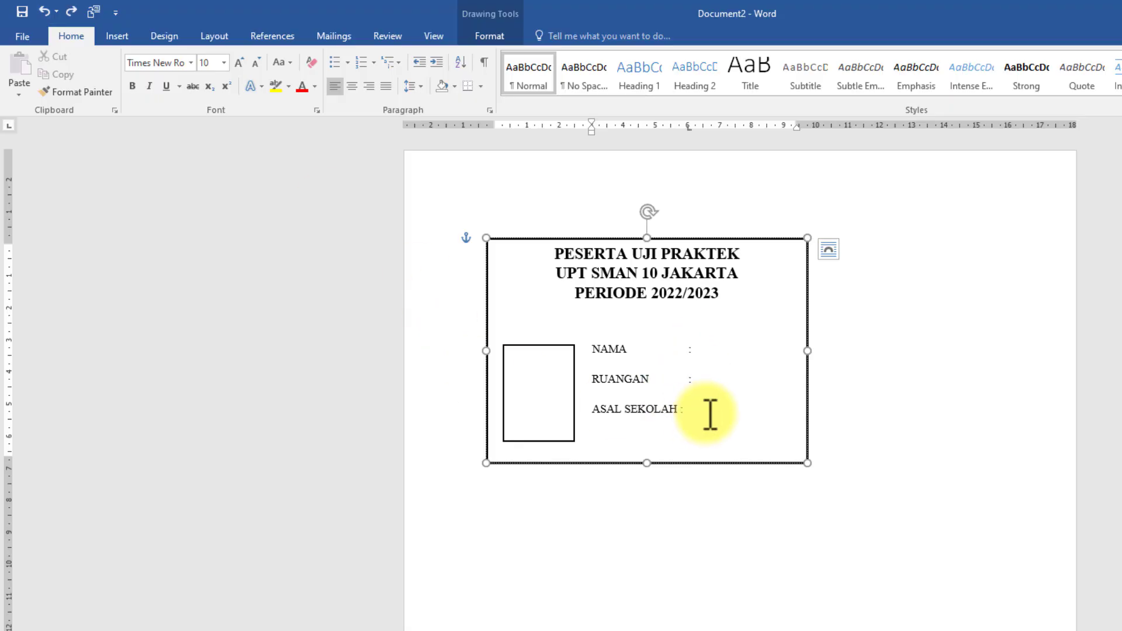
key(Tab)
- Fill in the participant's name, "10" as RUANGAN and "SMPN 10 Jakarta" as ASAL SEKOLAH after the colons
click(714, 351)
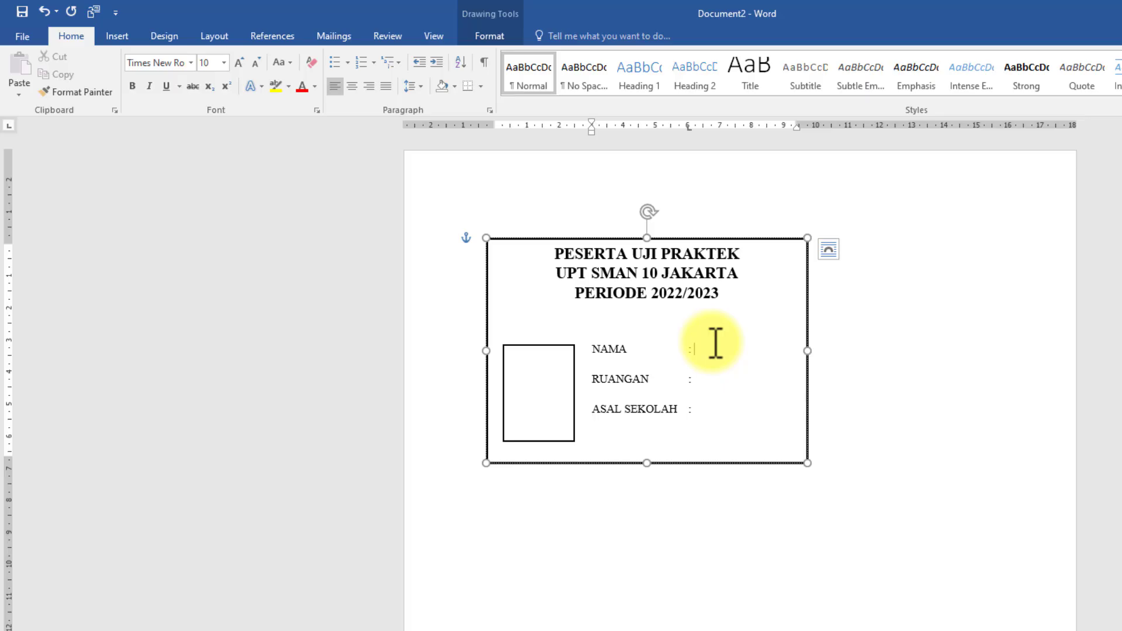
text(f)
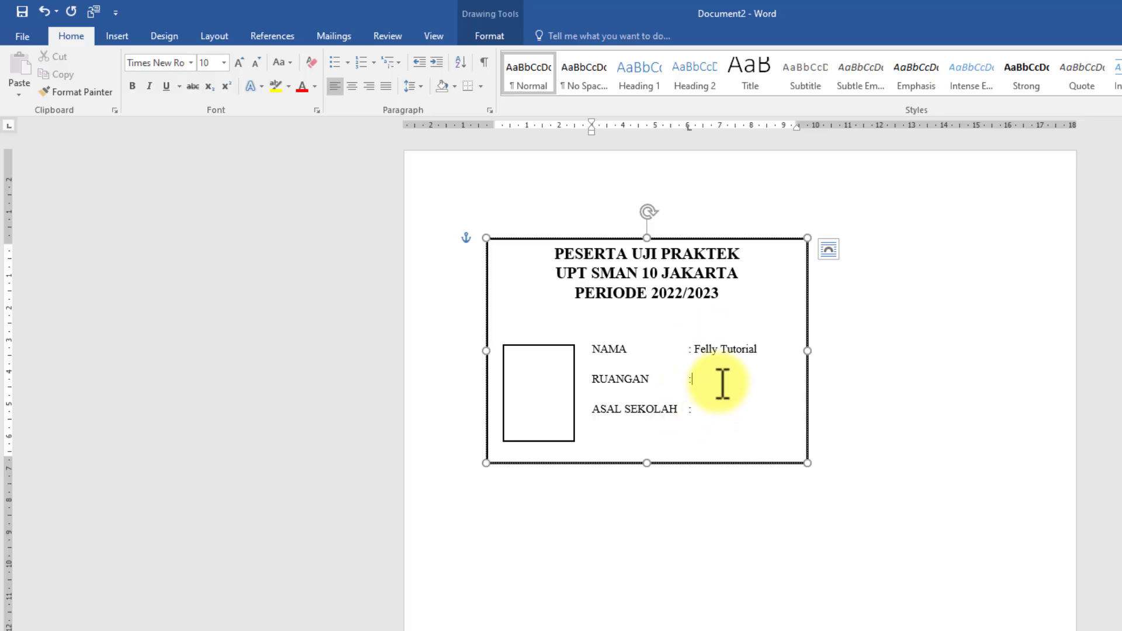
text(10)
click(735, 412)
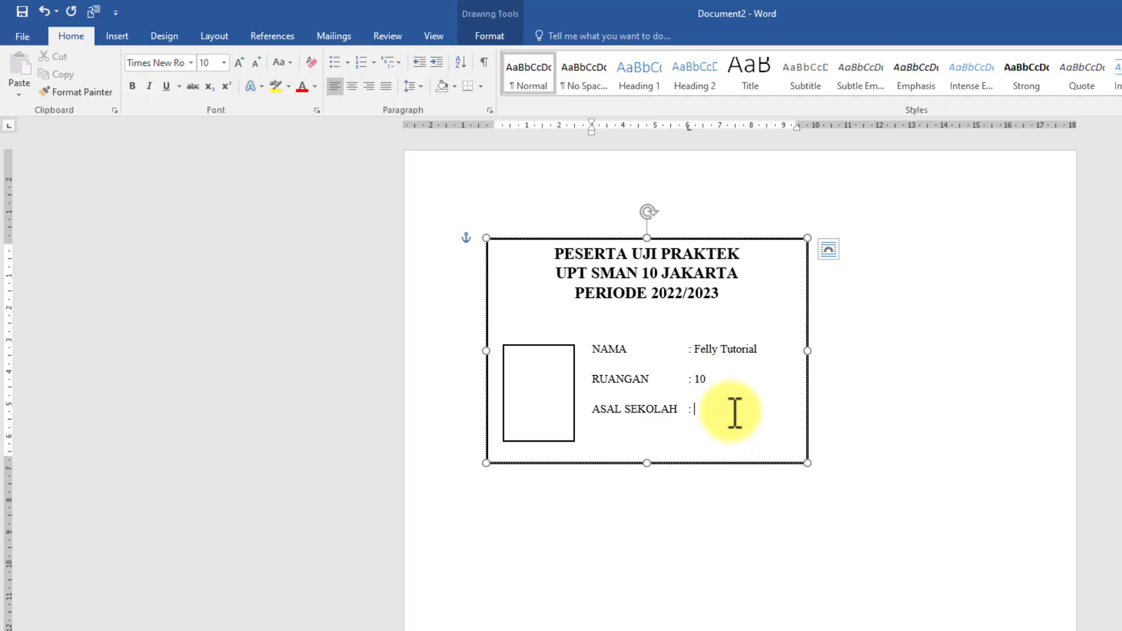
text(SMPN 10 Jakarta)
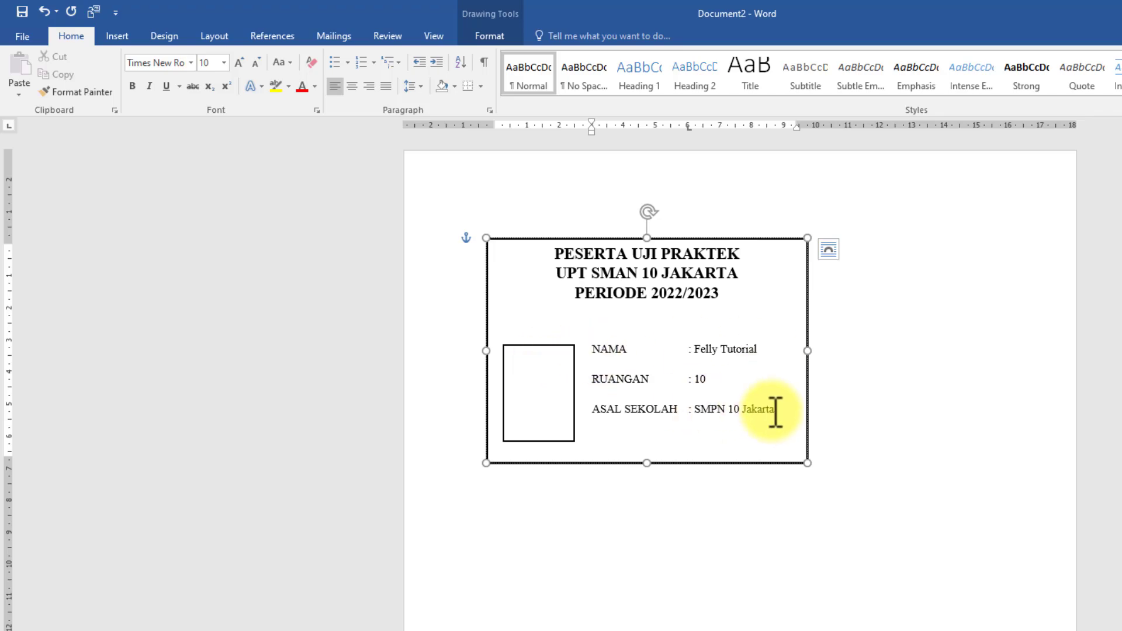
- Reduce the left indent of the three detail lines to about 2.7 cm and move their tab stop to about 5.5 cm
drag(776, 409, 605, 352)
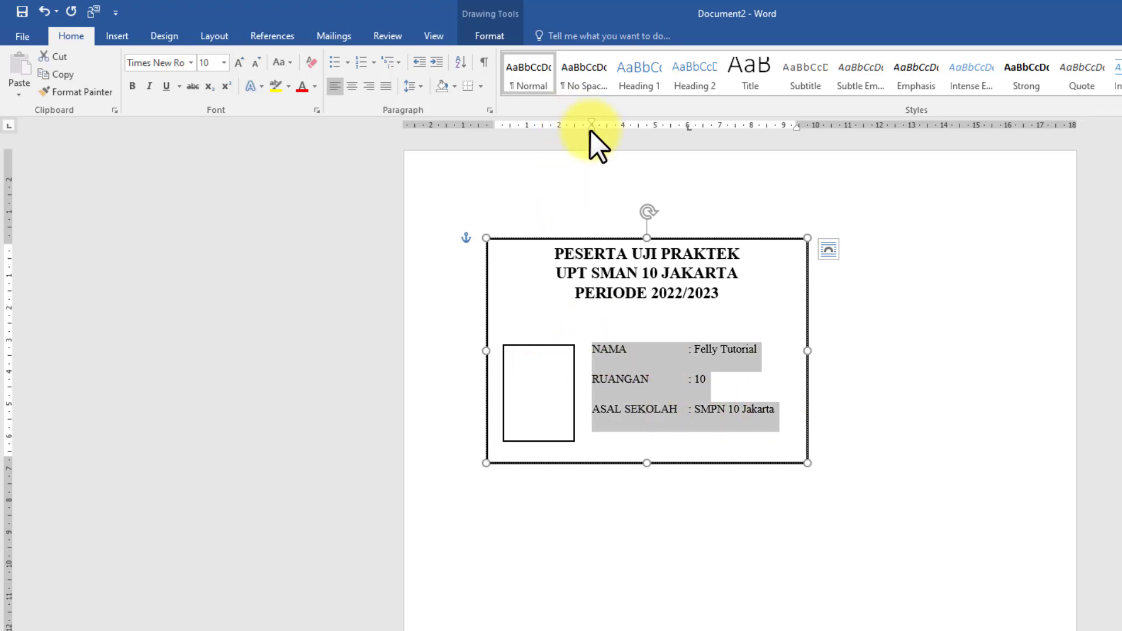
drag(590, 130, 582, 128)
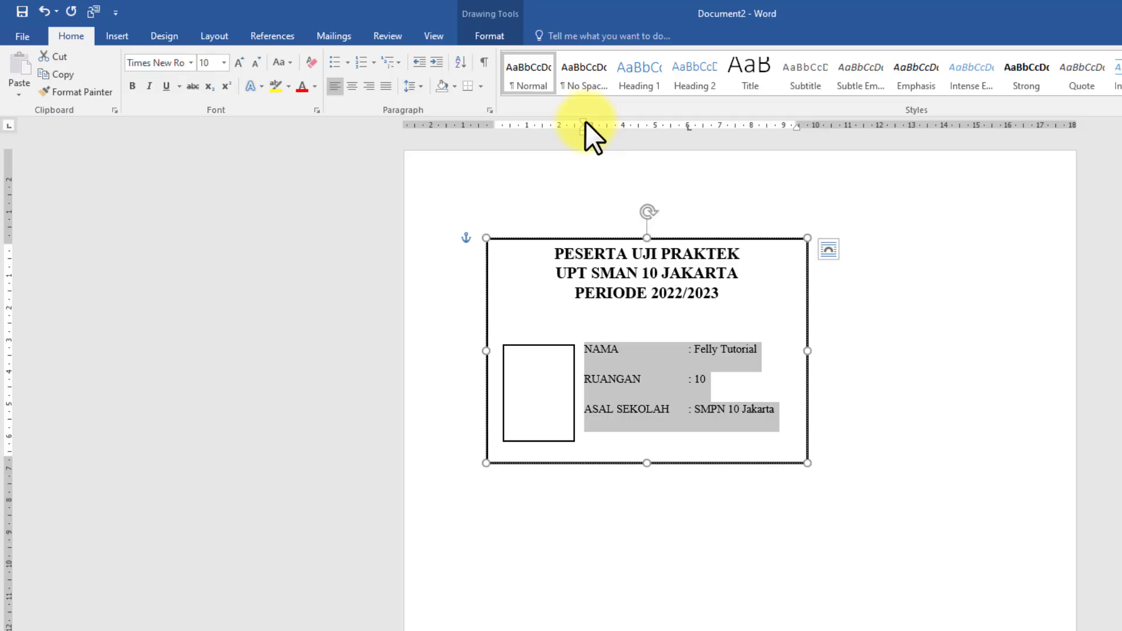
click(690, 350)
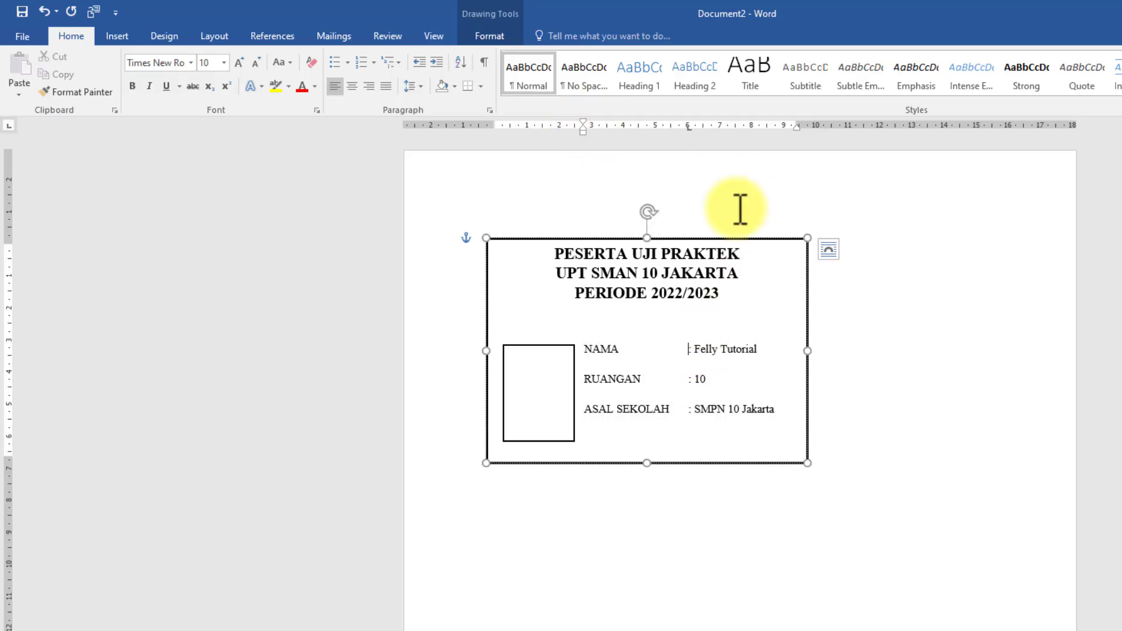
drag(688, 127, 672, 132)
click(849, 418)
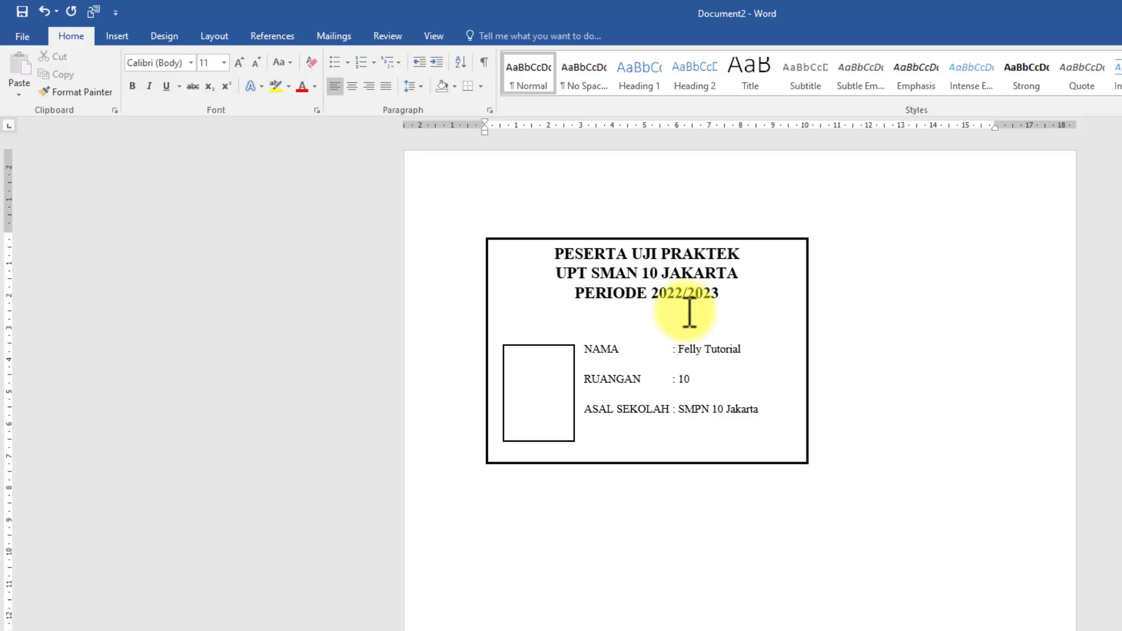
- Draw a horizontal divider line about 9.93 cm long across the card, just below the PERIODE 2022/2023 heading line
click(126, 40)
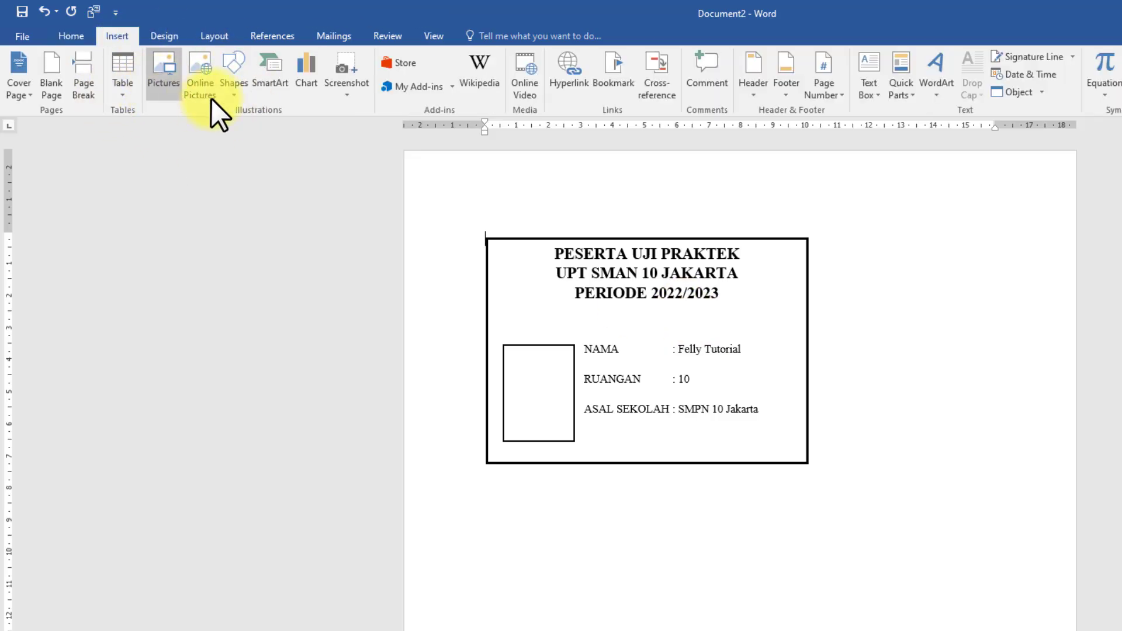
click(234, 86)
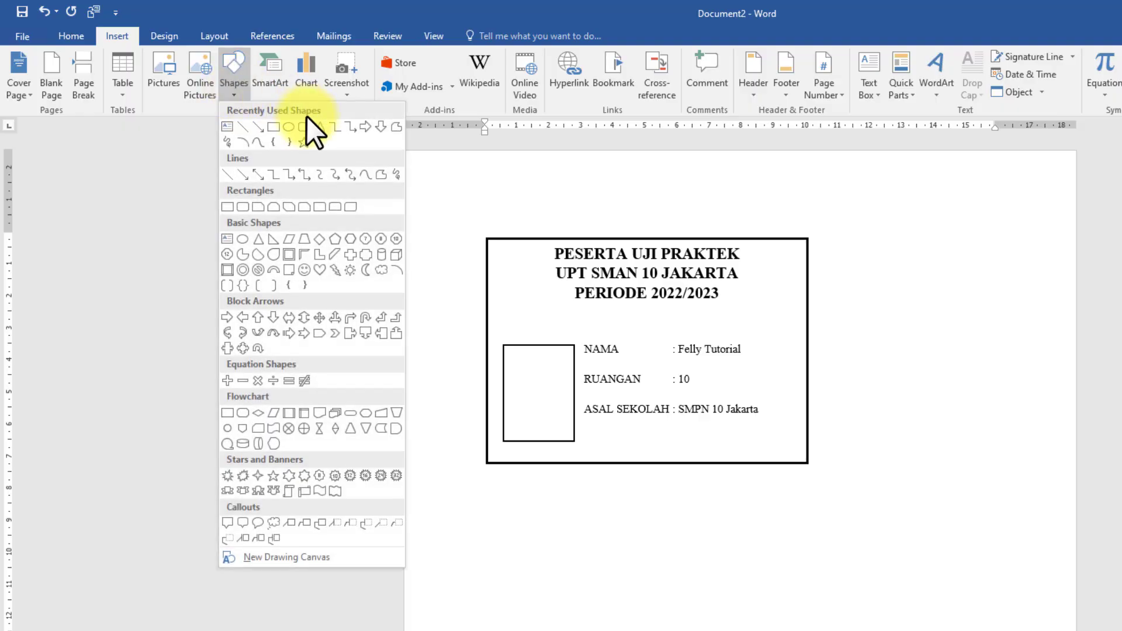
click(241, 126)
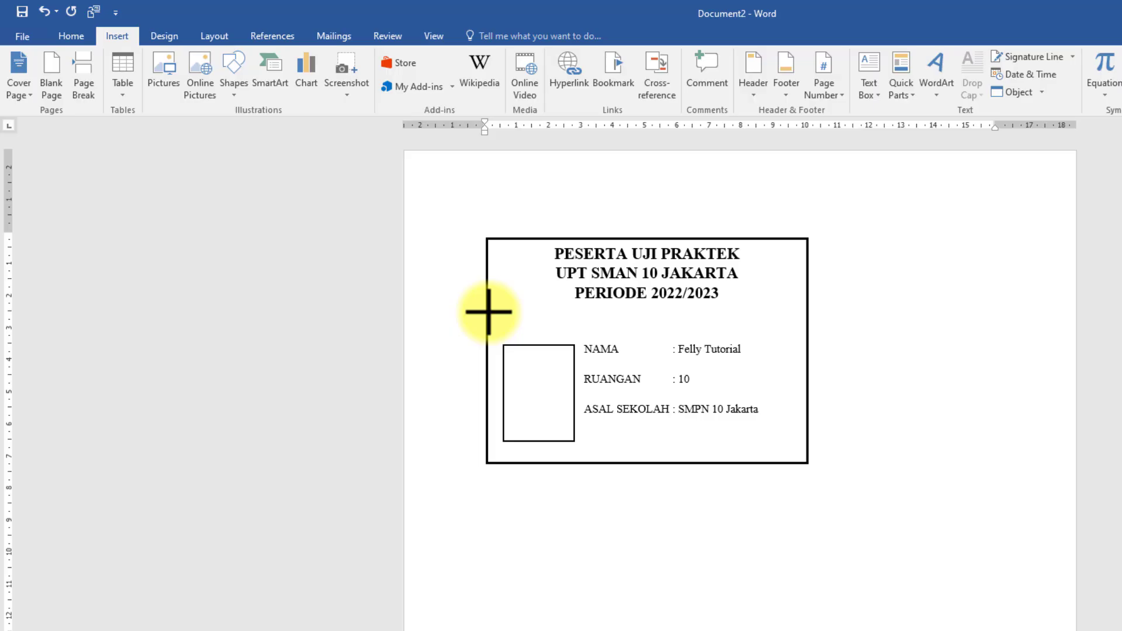
drag(488, 312, 804, 328)
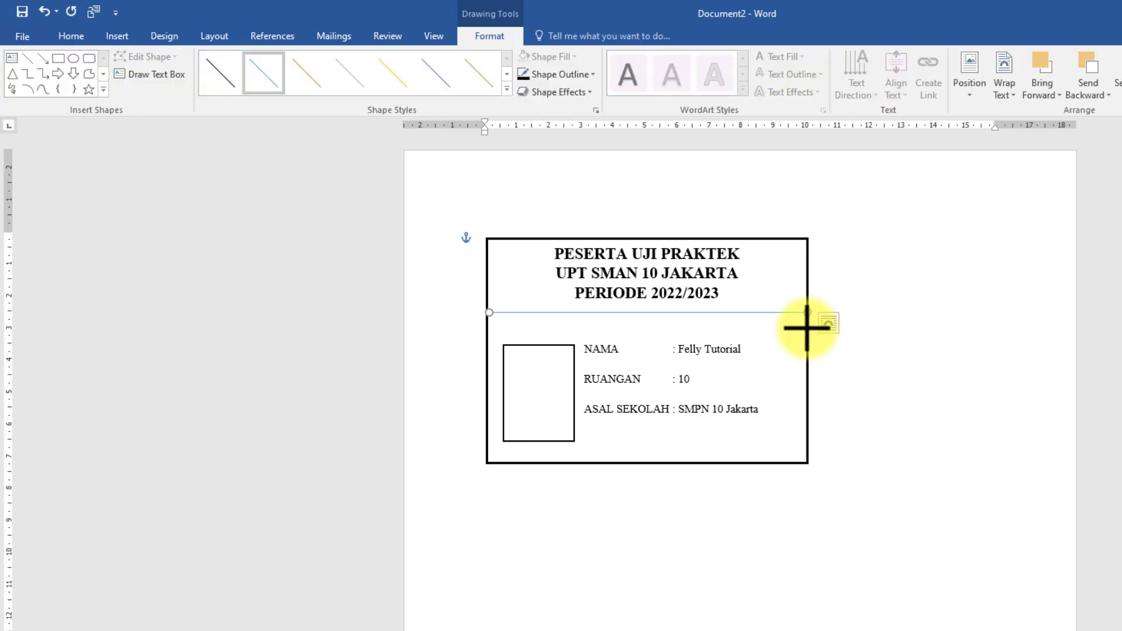
- Make the divider line's outline black and set its weight to 2¼ pt
click(591, 75)
click(538, 106)
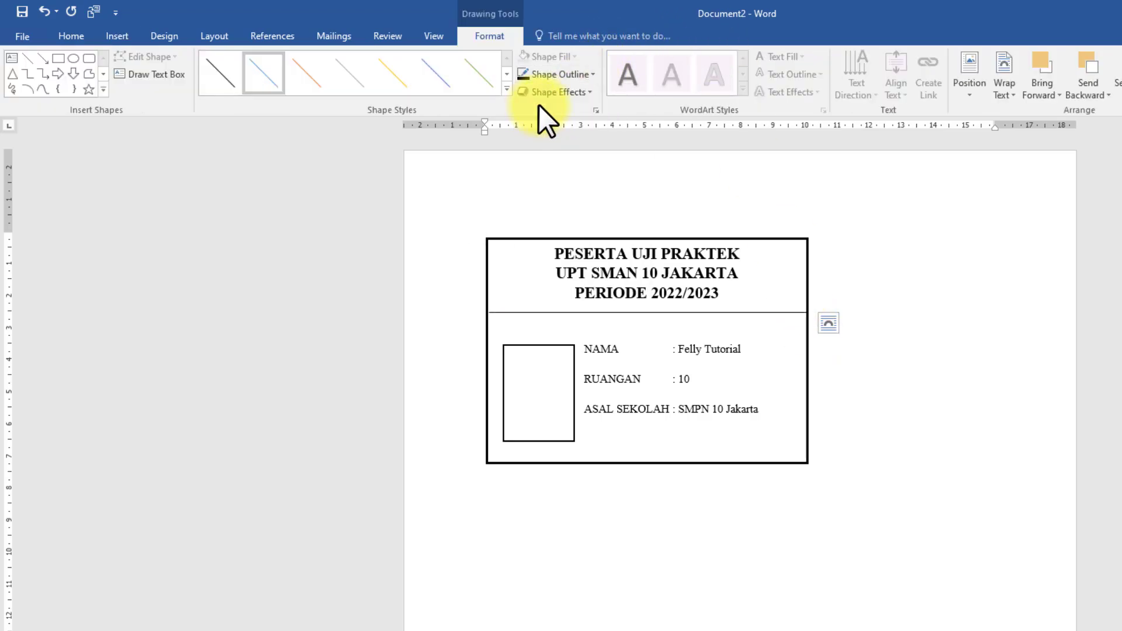
click(593, 74)
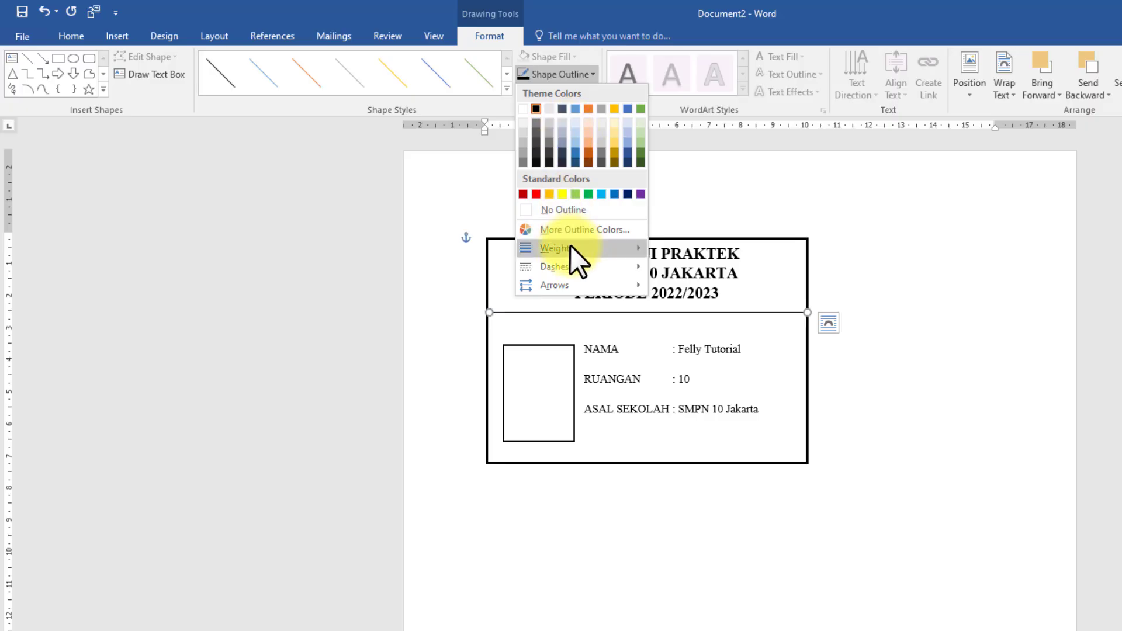
mouse_move(570, 245)
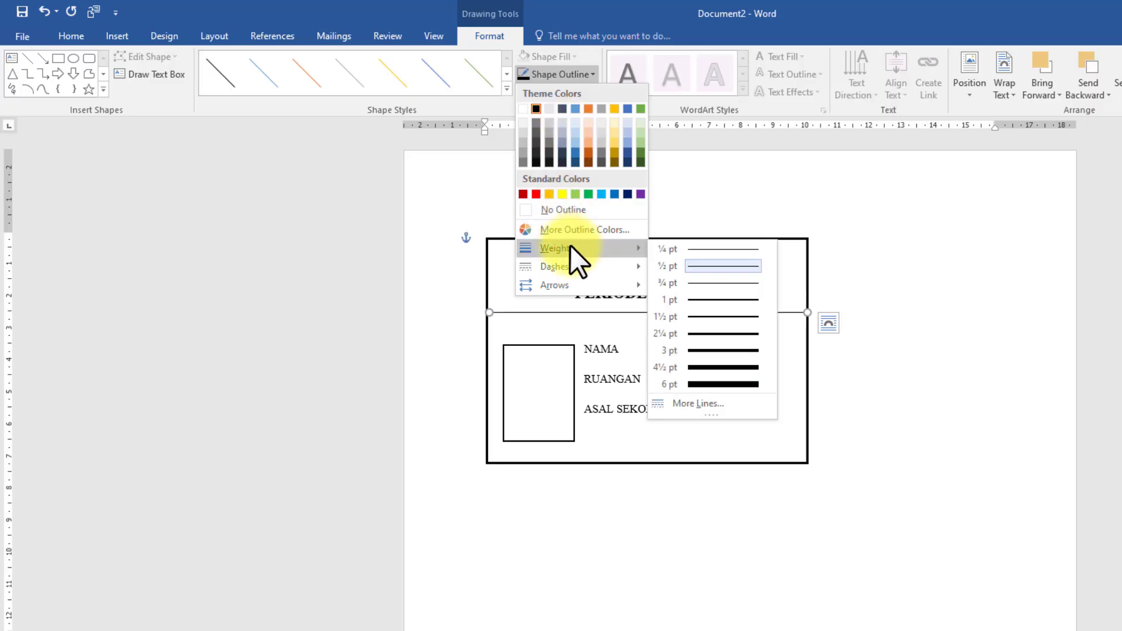
click(710, 331)
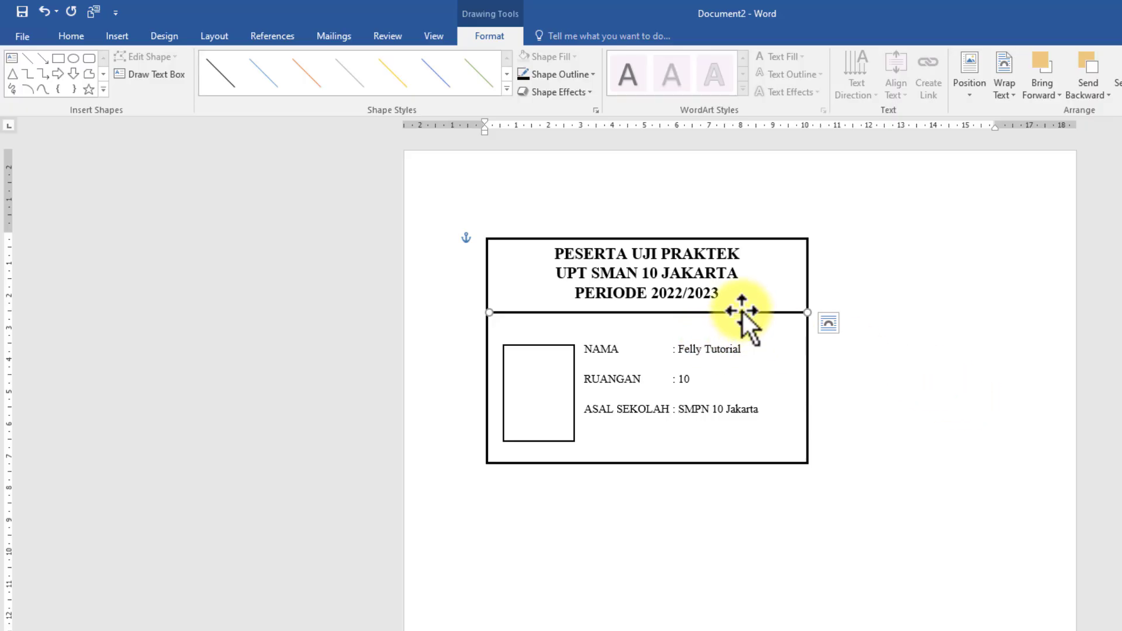
- Change the divider line's compound type to the thick-thin double line and deselect the line
click(591, 74)
mouse_move(619, 248)
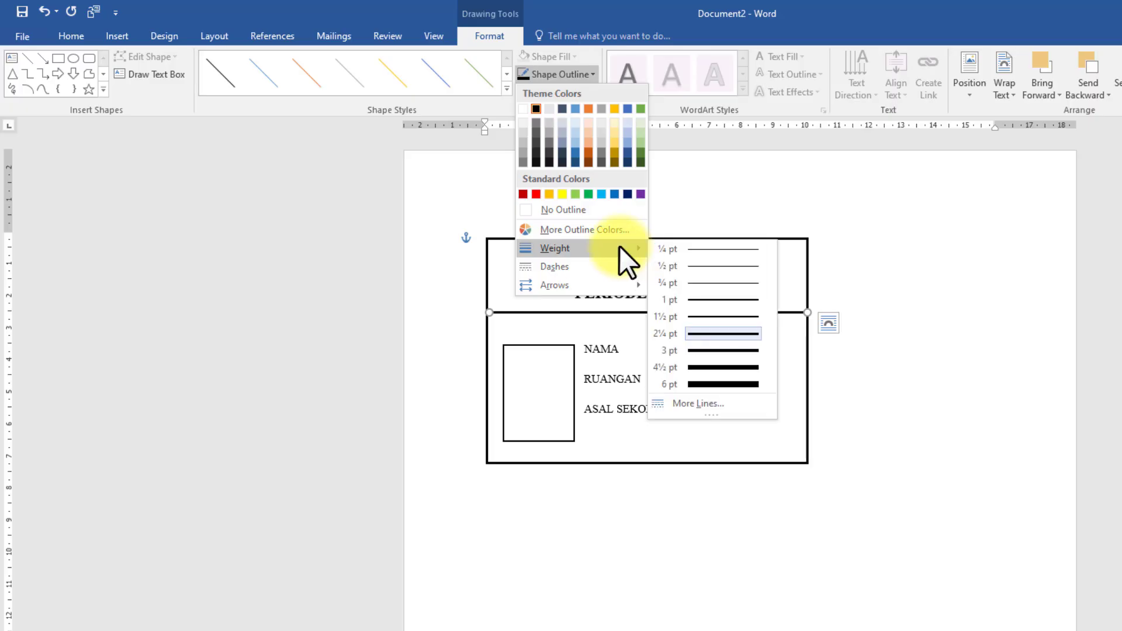
click(699, 404)
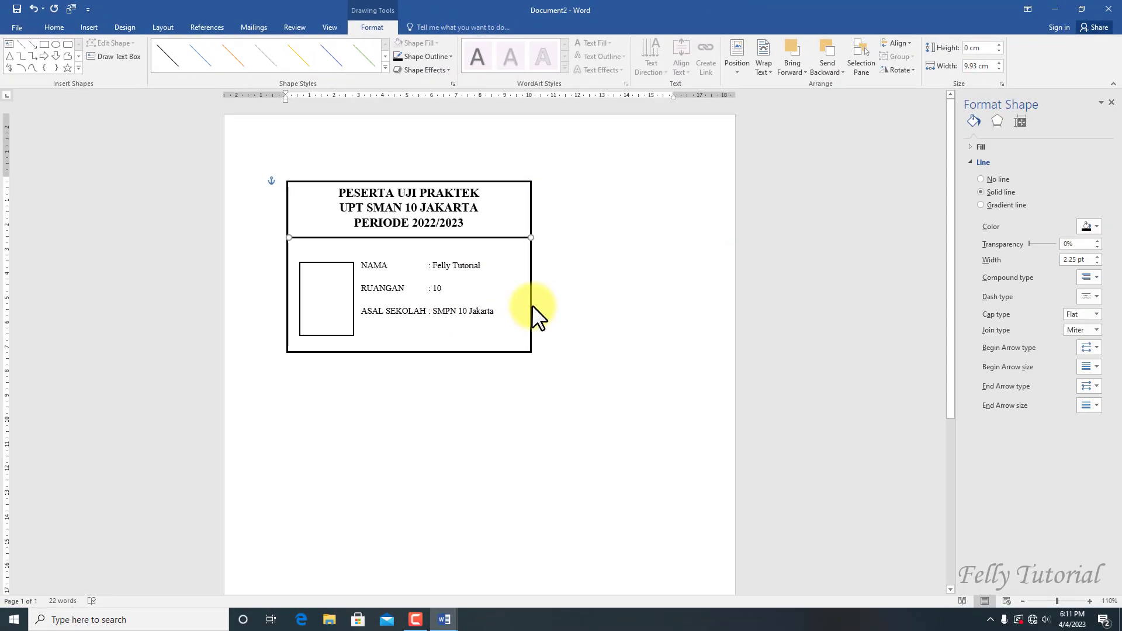
click(1090, 277)
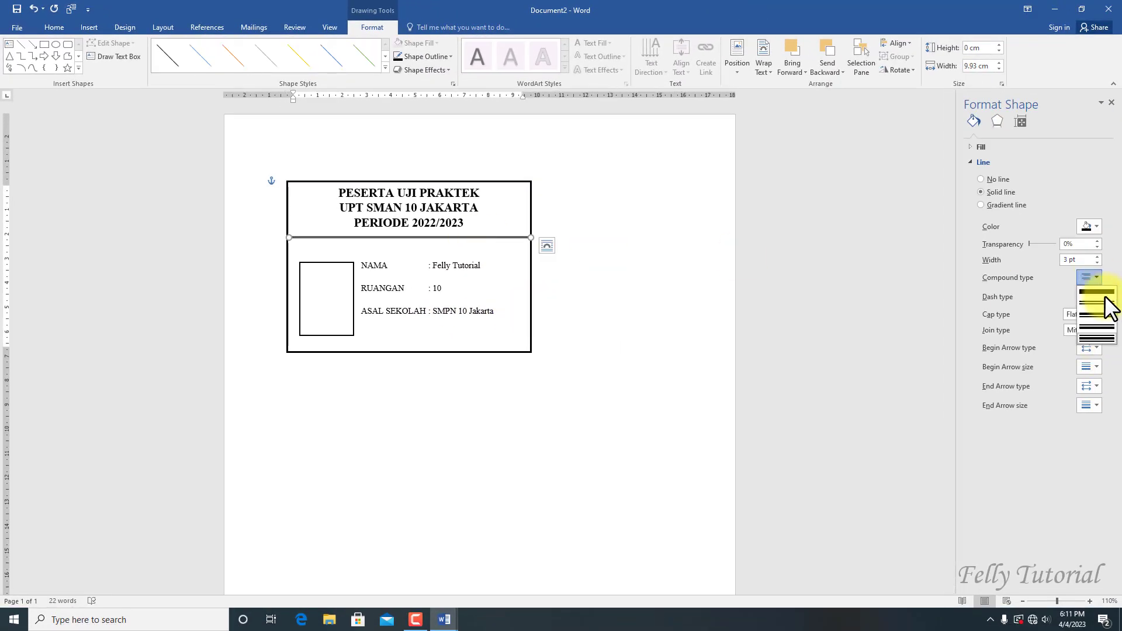
click(1105, 315)
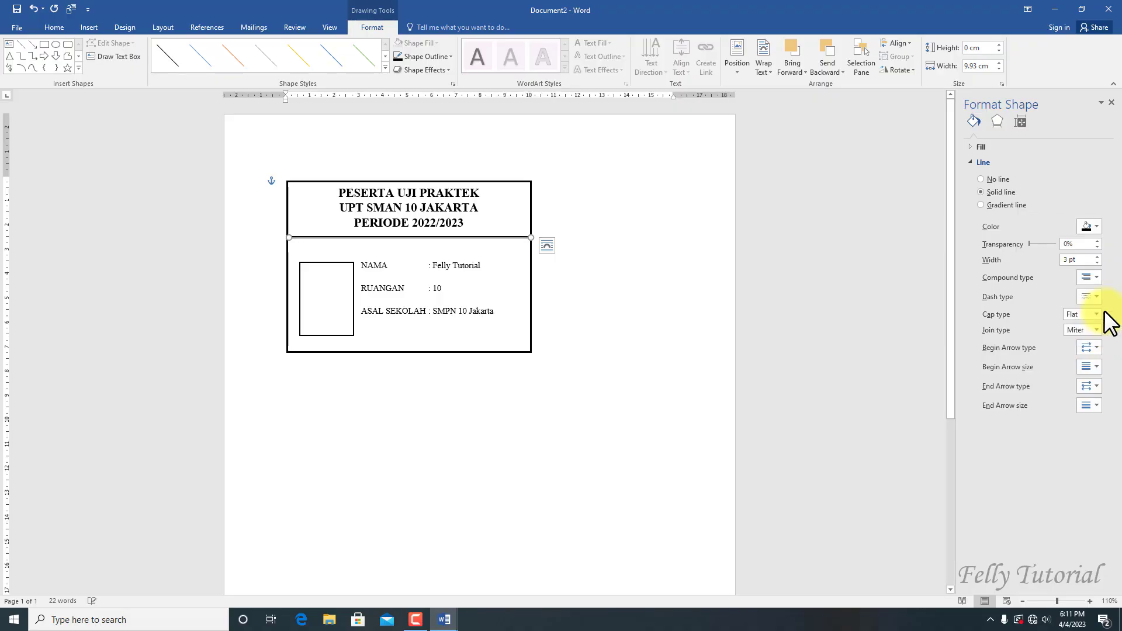
click(588, 317)
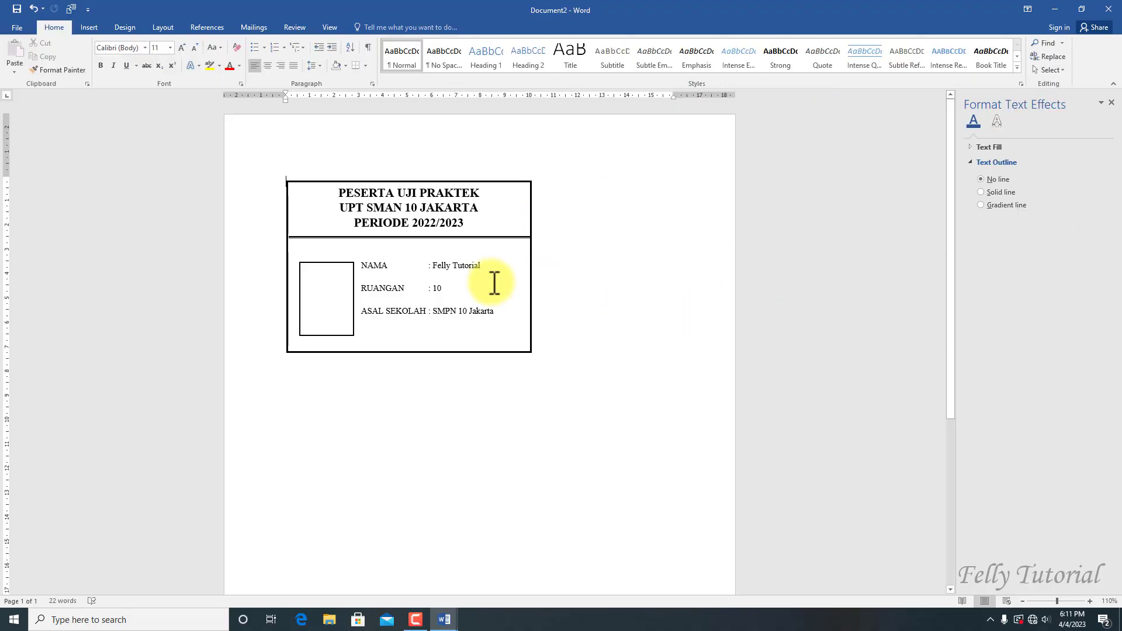
- Check the finished participant card in the print preview and return to the document
key(ctrl+p)
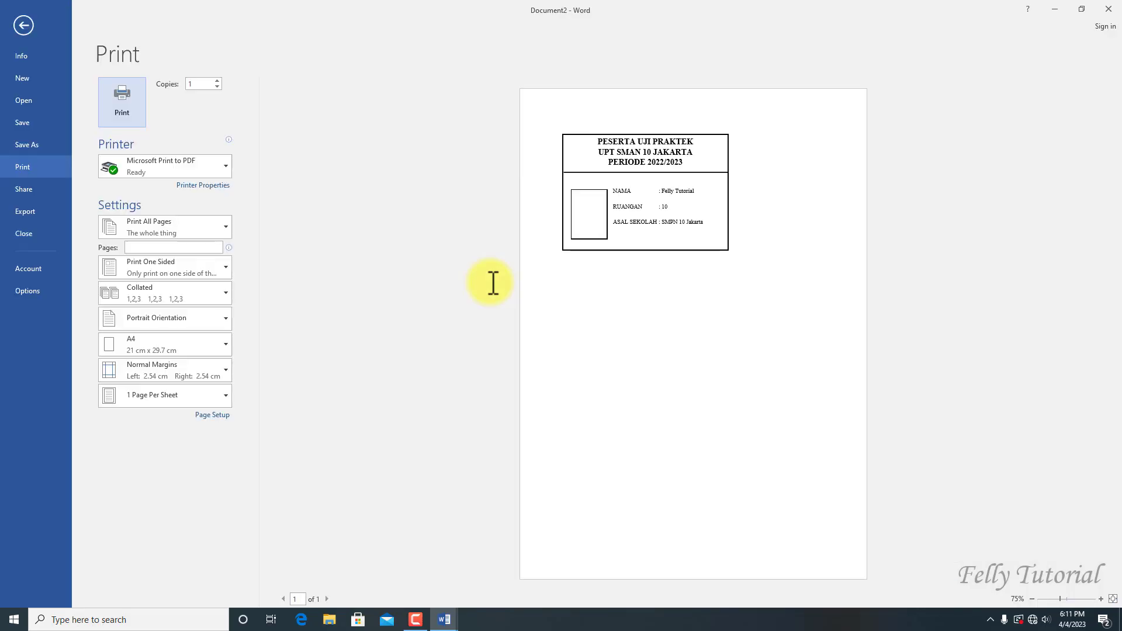
click(24, 28)
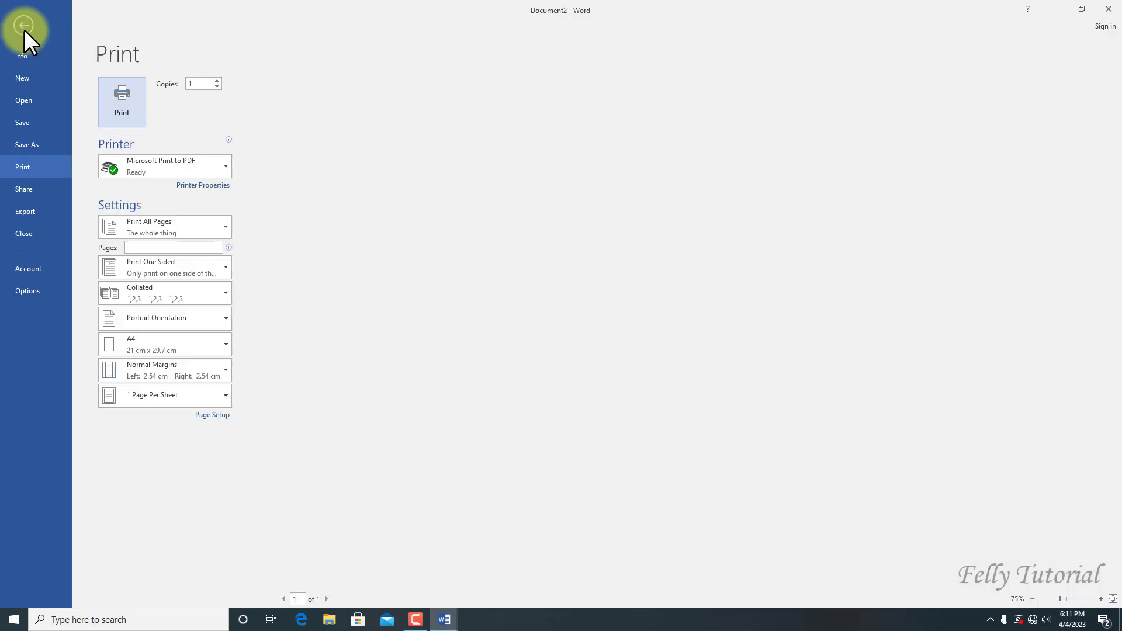